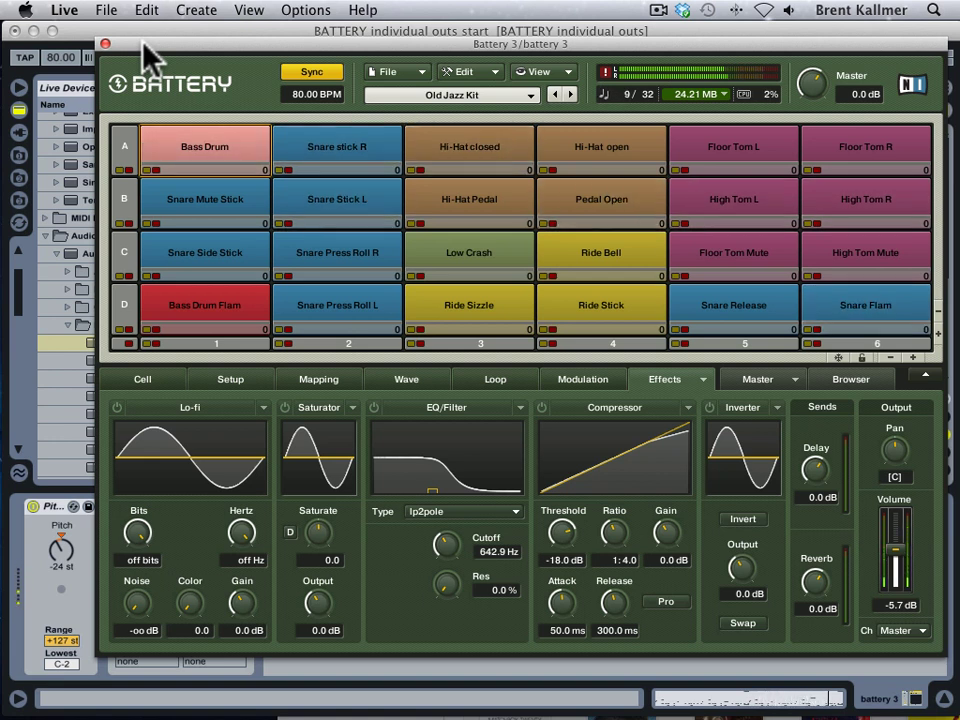
Move the Battery 3 plug-in window off the mixer and solo the battery 3 track
{"action": "left_click_drag", "start_coordinate": [142, 44], "coordinate": [312, 91]}
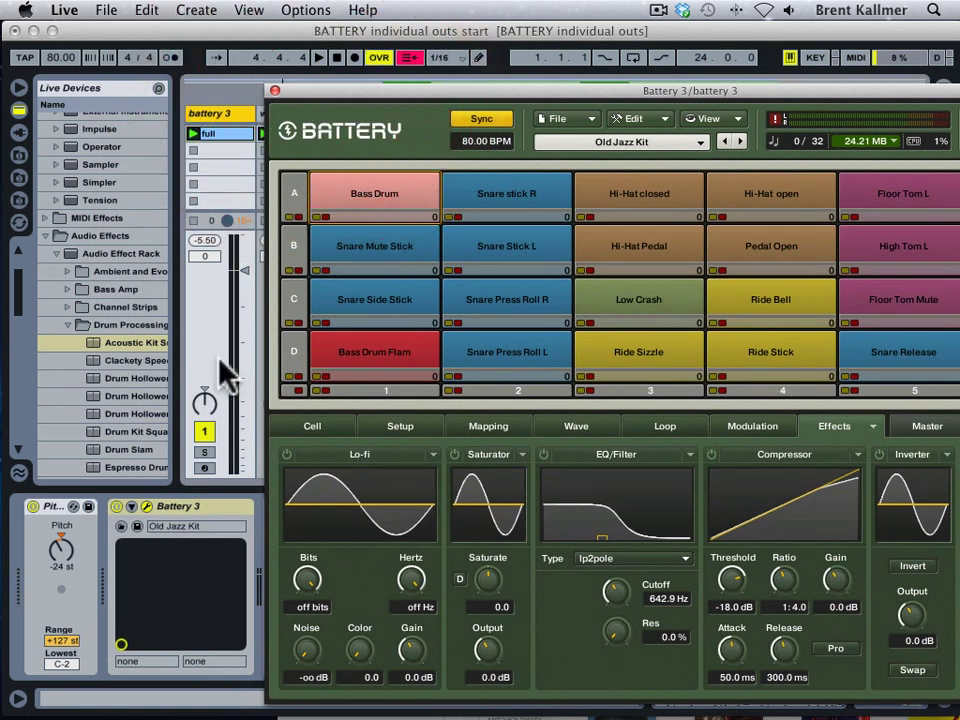
{"action": "left_click", "coordinate": [207, 452]}
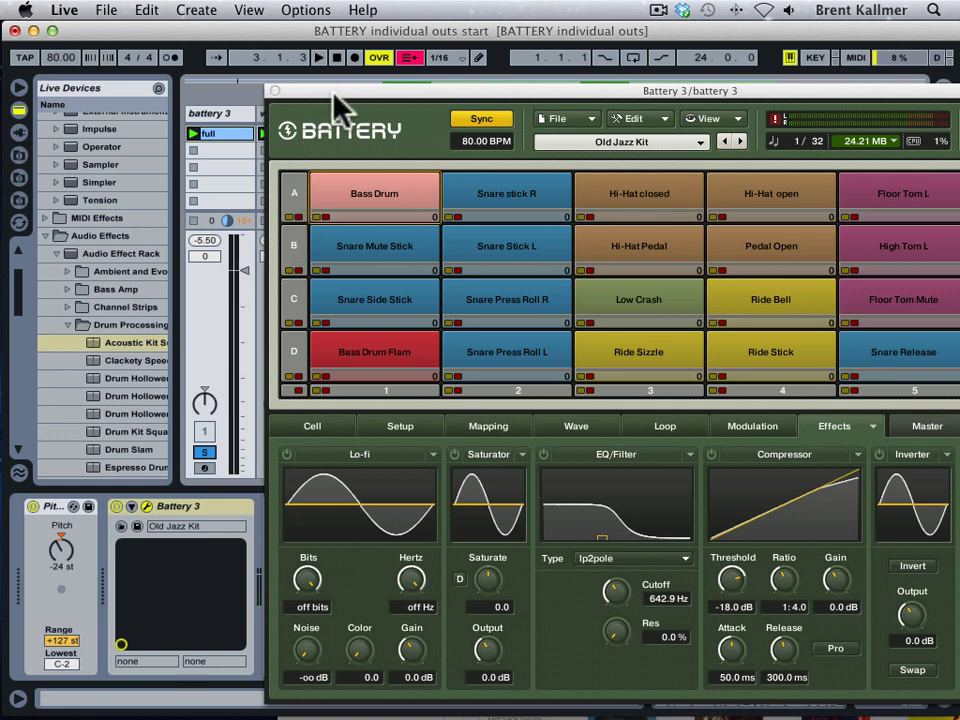
{"action": "left_click", "coordinate": [200, 112]}
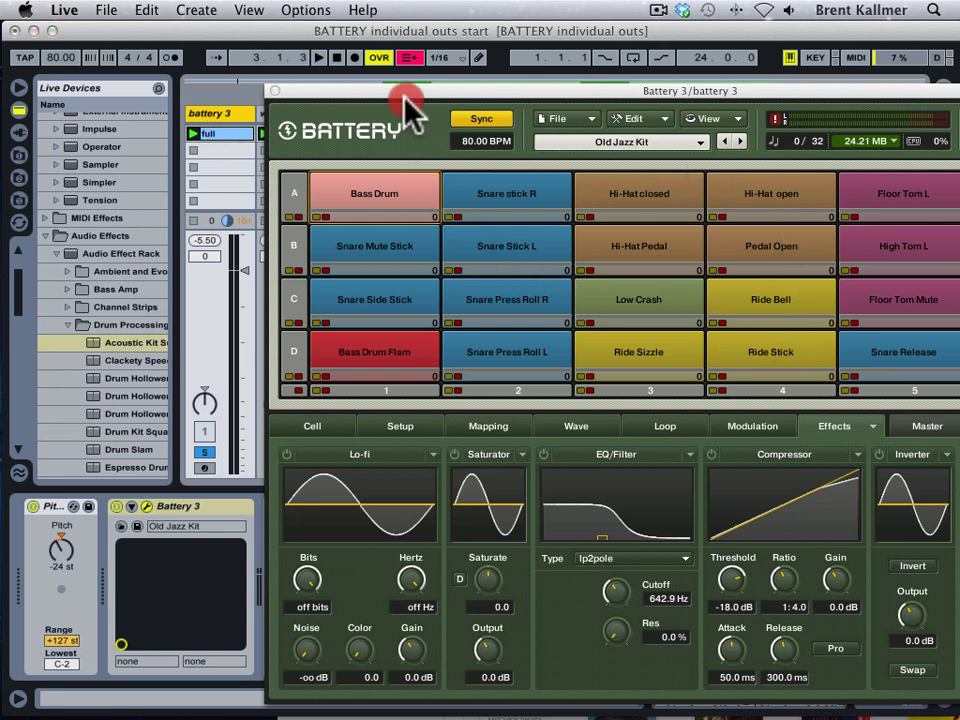
Route the Bass Drum cell's output channel to St 3/4 in the Battery 3 plug-in
{"action": "left_click_drag", "start_coordinate": [404, 95], "coordinate": [265, 60]}
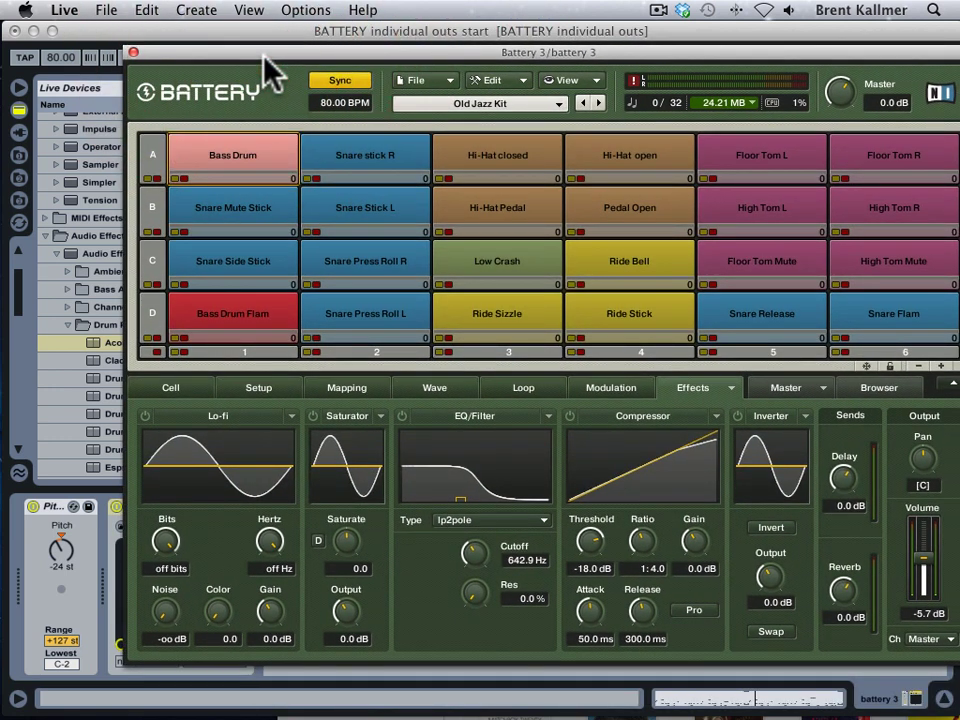
{"action": "left_click_drag", "start_coordinate": [263, 58], "coordinate": [214, 58]}
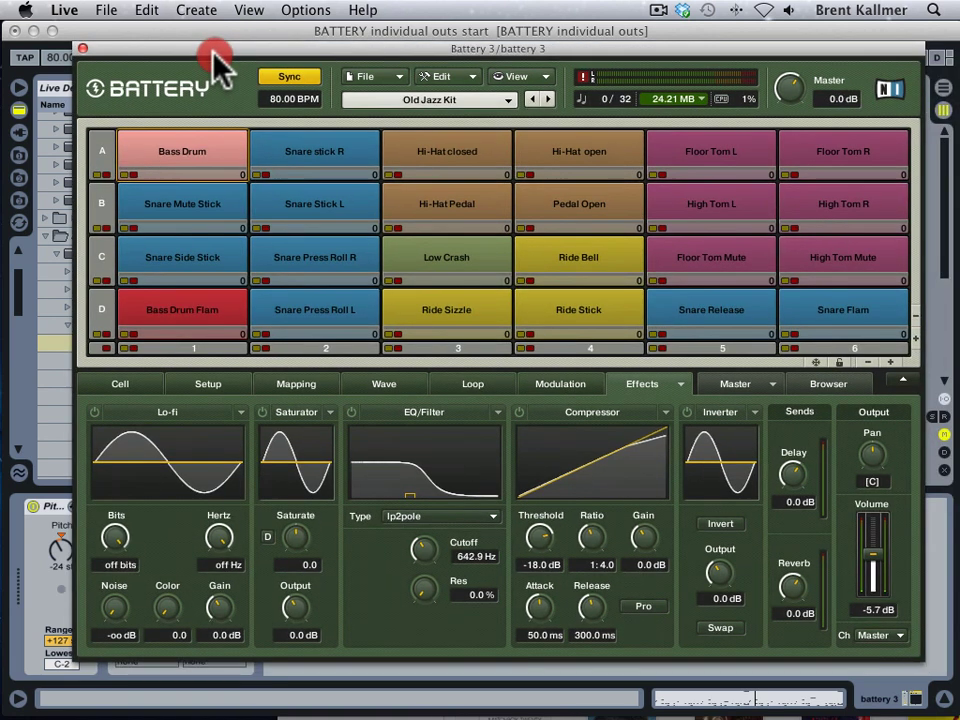
{"action": "left_click", "coordinate": [182, 162]}
{"action": "left_click", "coordinate": [900, 634]}
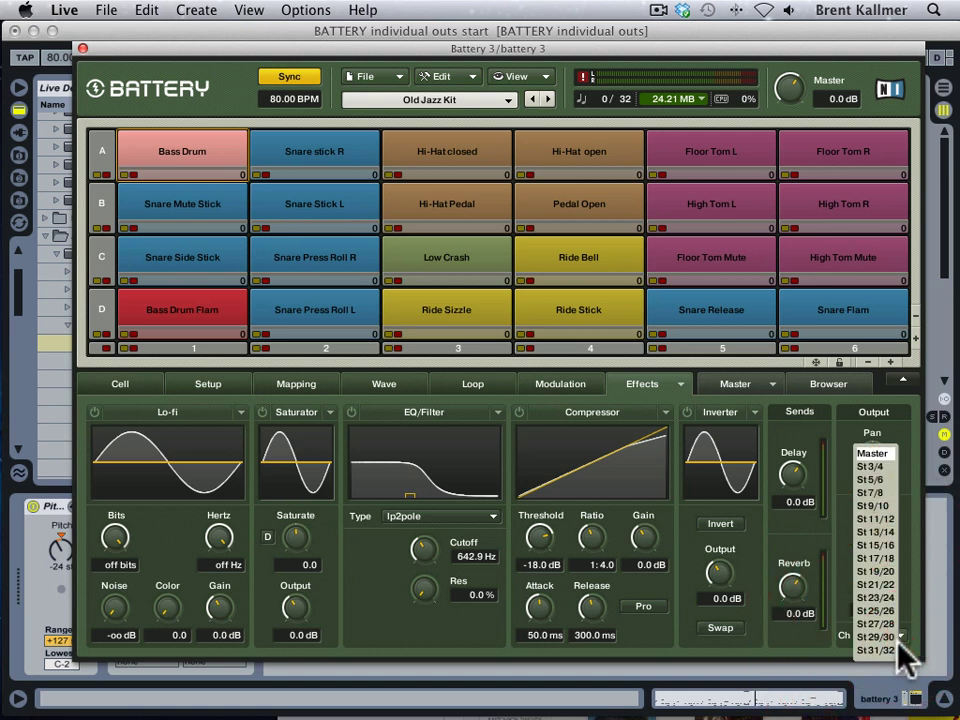
{"action": "left_click", "coordinate": [880, 466]}
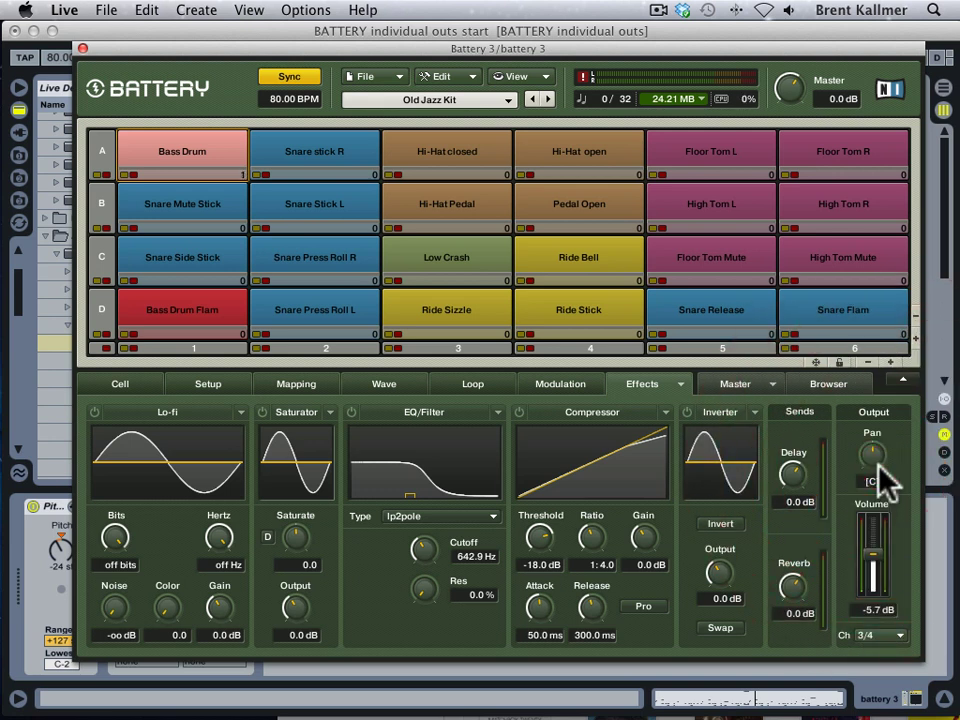
Insert a new audio track directly after the battery 3 track
{"action": "left_click", "coordinate": [366, 32]}
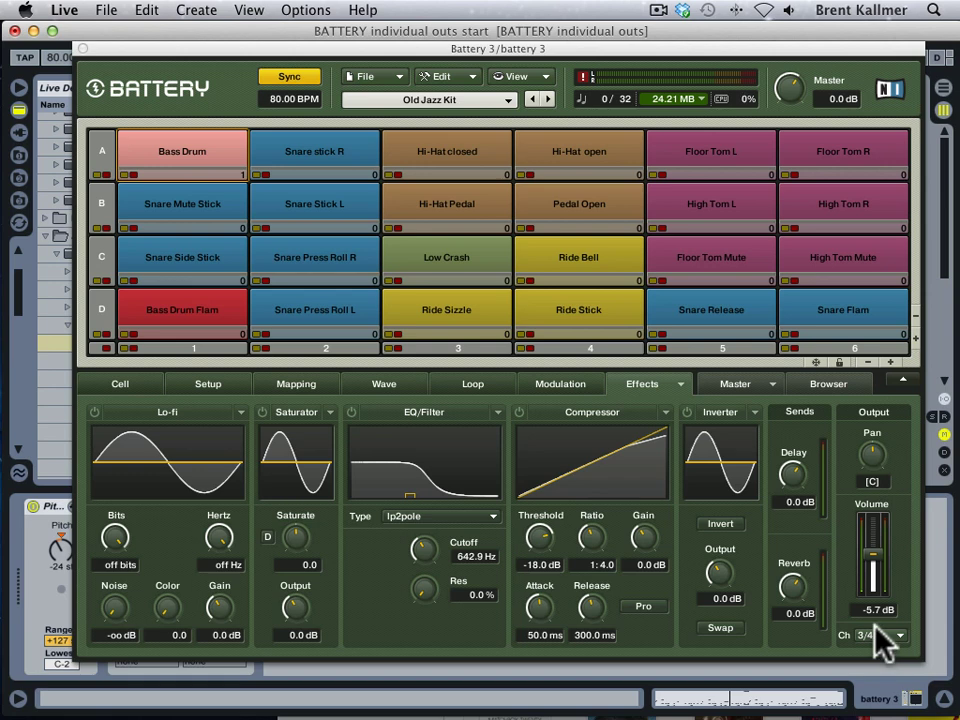
{"action": "left_click_drag", "start_coordinate": [254, 52], "coordinate": [265, 133]}
{"action": "left_click", "coordinate": [268, 114]}
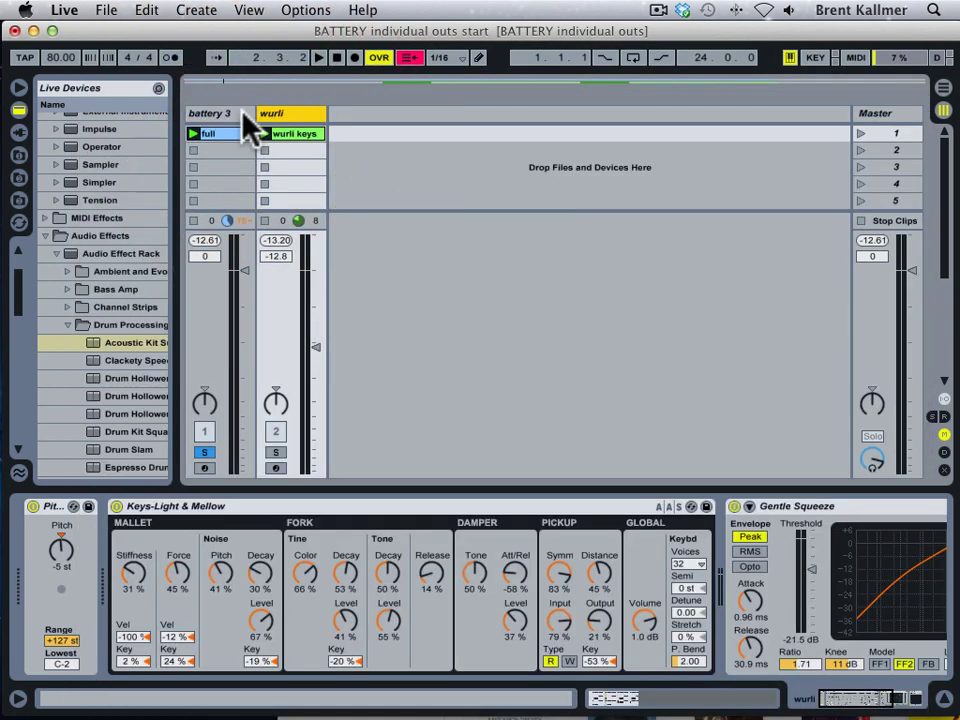
{"action": "left_click", "coordinate": [242, 112]}
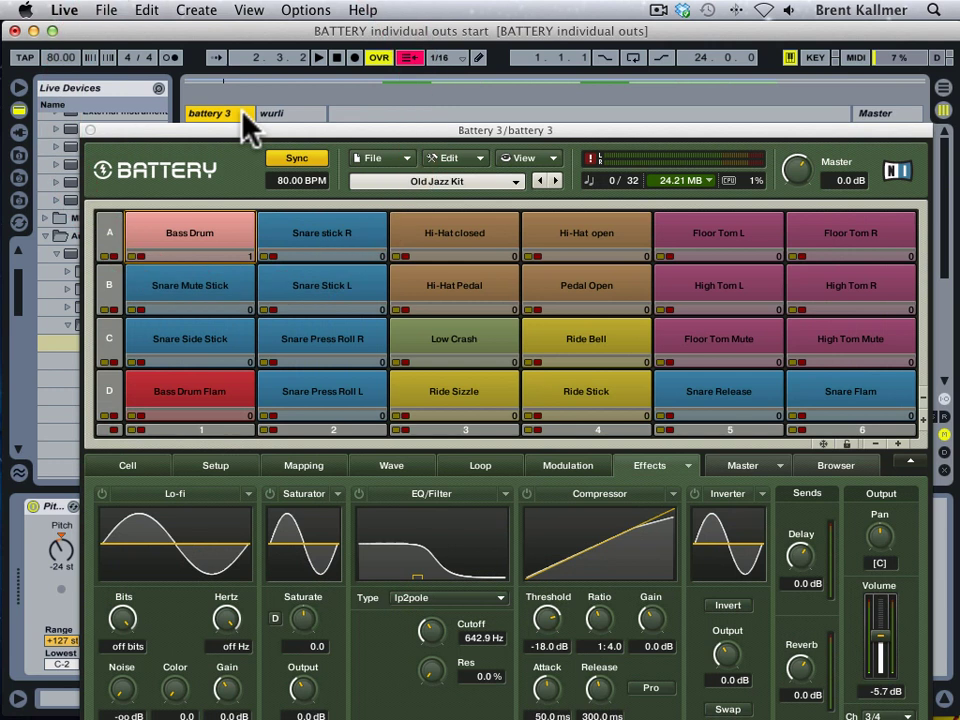
{"action": "key", "text": "super"}
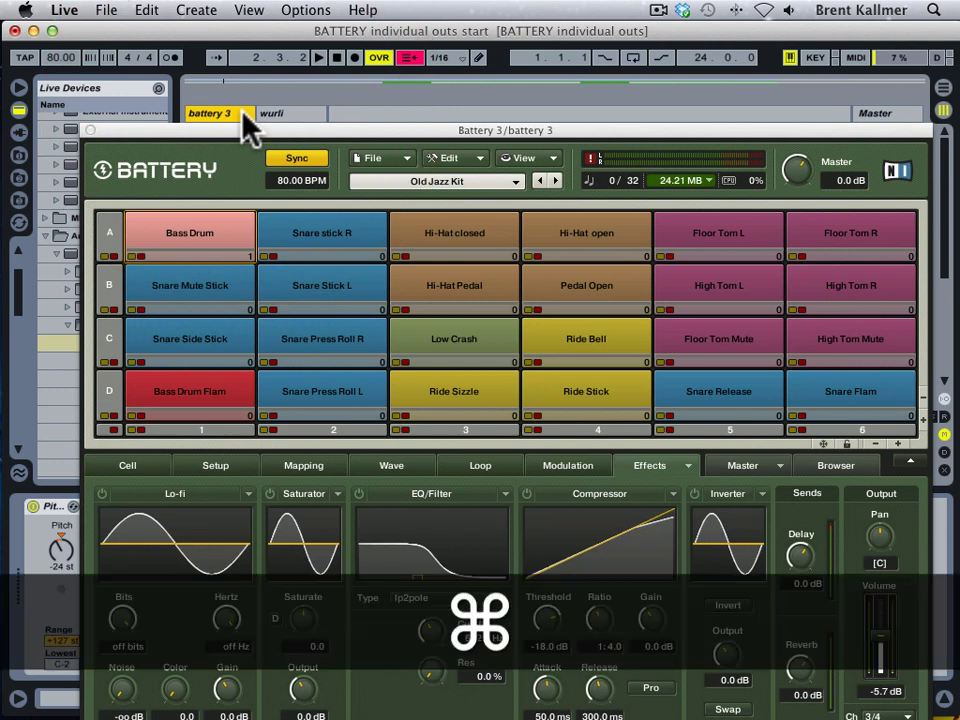
{"action": "key", "text": "super+t"}
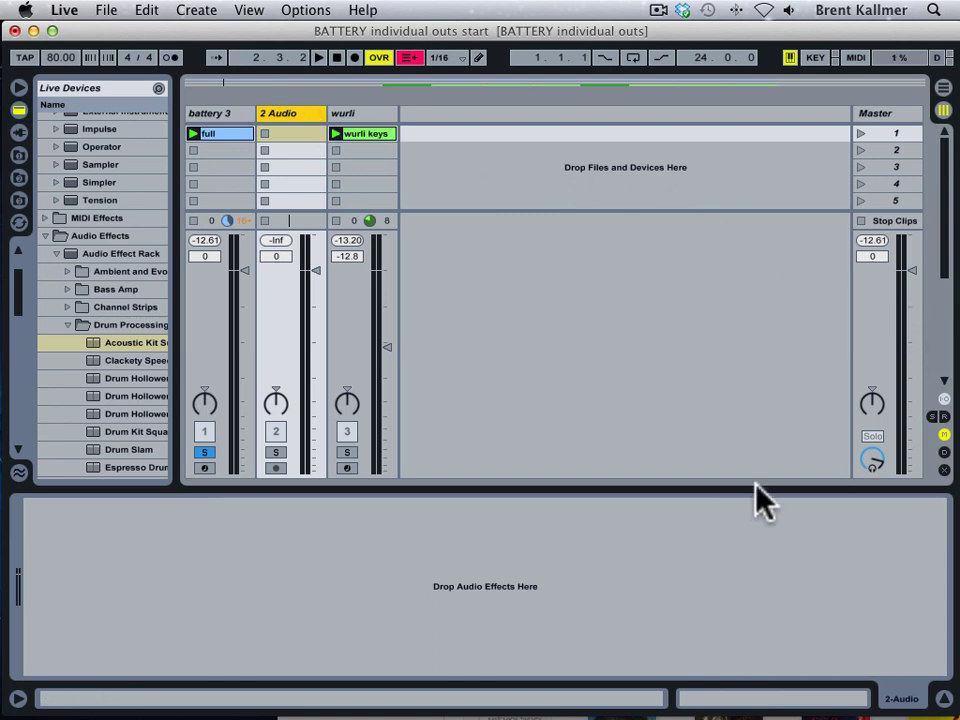
Set the new audio track's input to battery 3, channel B3 St 3/4-Battery 3, with monitoring set to In
{"action": "left_click_drag", "start_coordinate": [874, 492], "coordinate": [877, 620]}
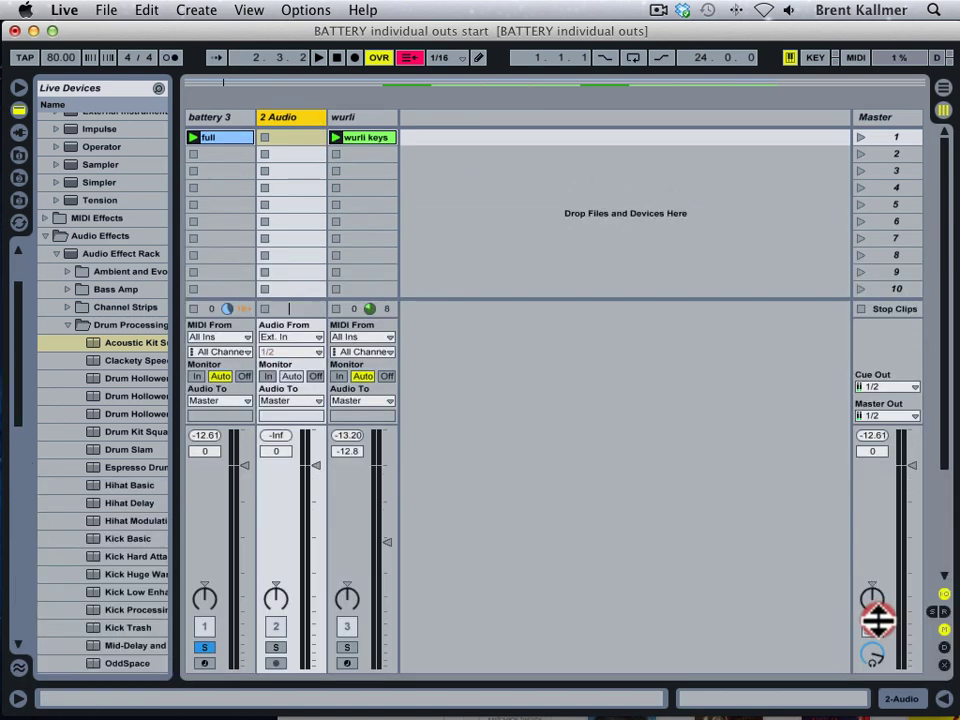
{"action": "left_click", "coordinate": [284, 337]}
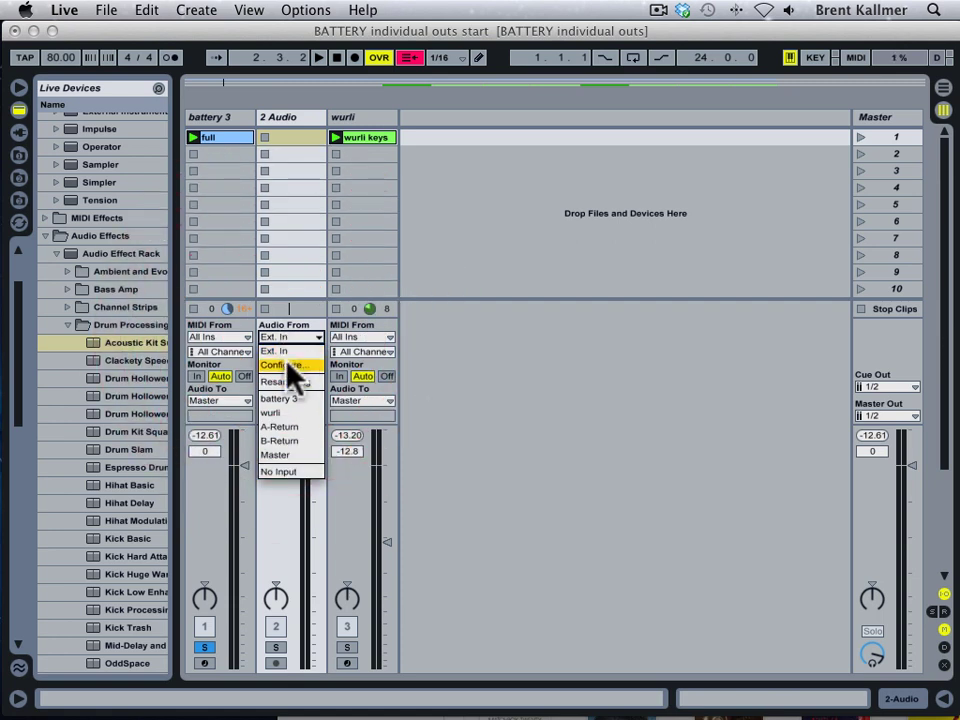
{"action": "left_click", "coordinate": [291, 398]}
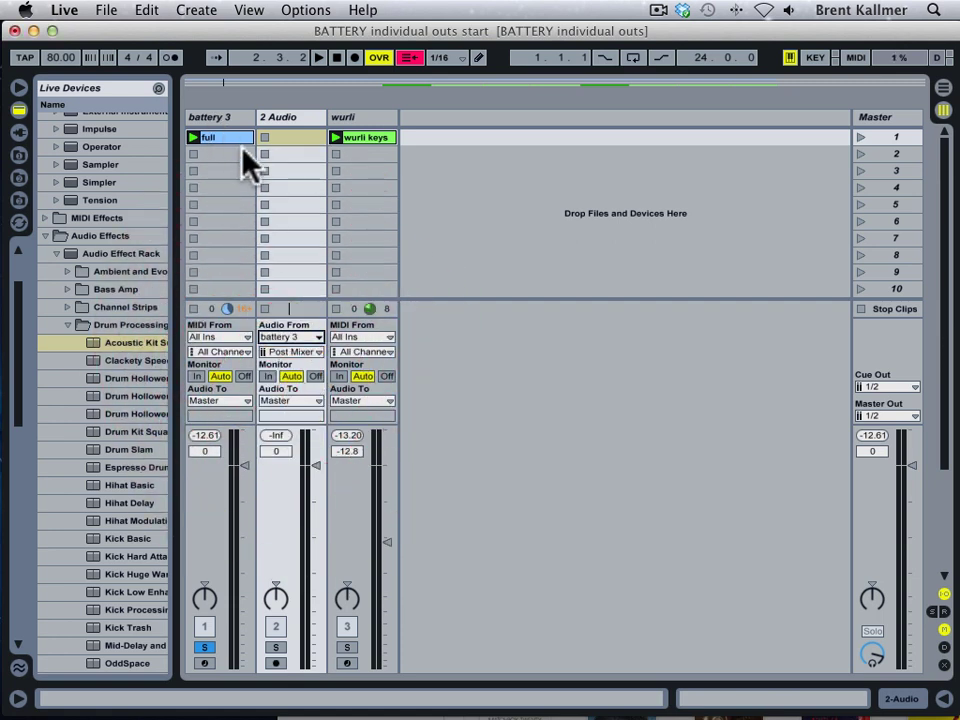
{"action": "left_click", "coordinate": [281, 353]}
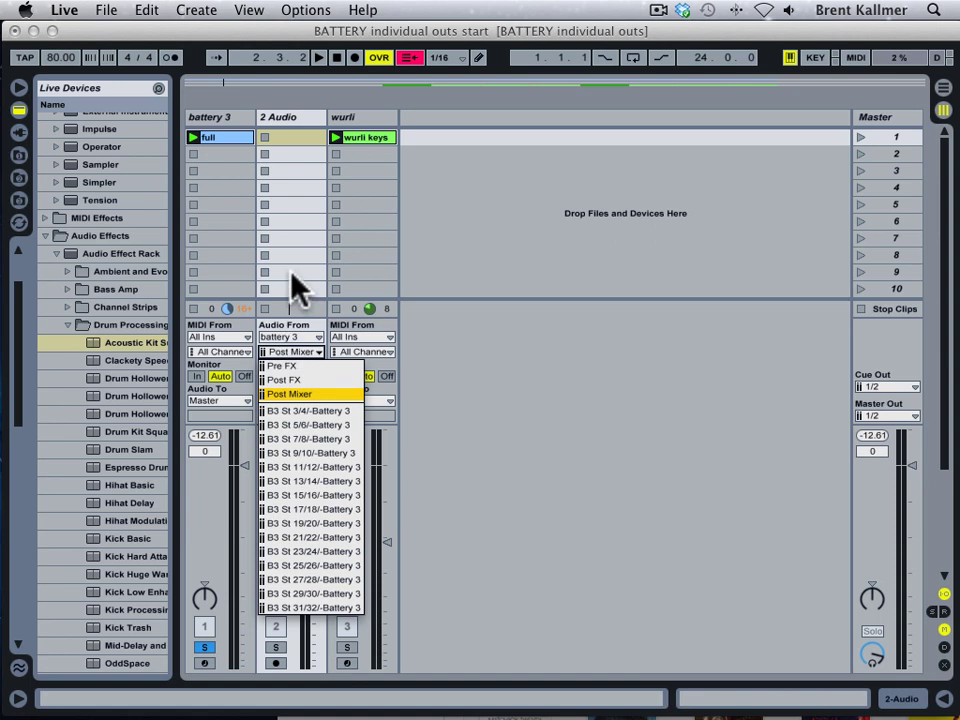
{"action": "left_click", "coordinate": [291, 285]}
{"action": "key", "text": "space"}
{"action": "left_click", "coordinate": [291, 352]}
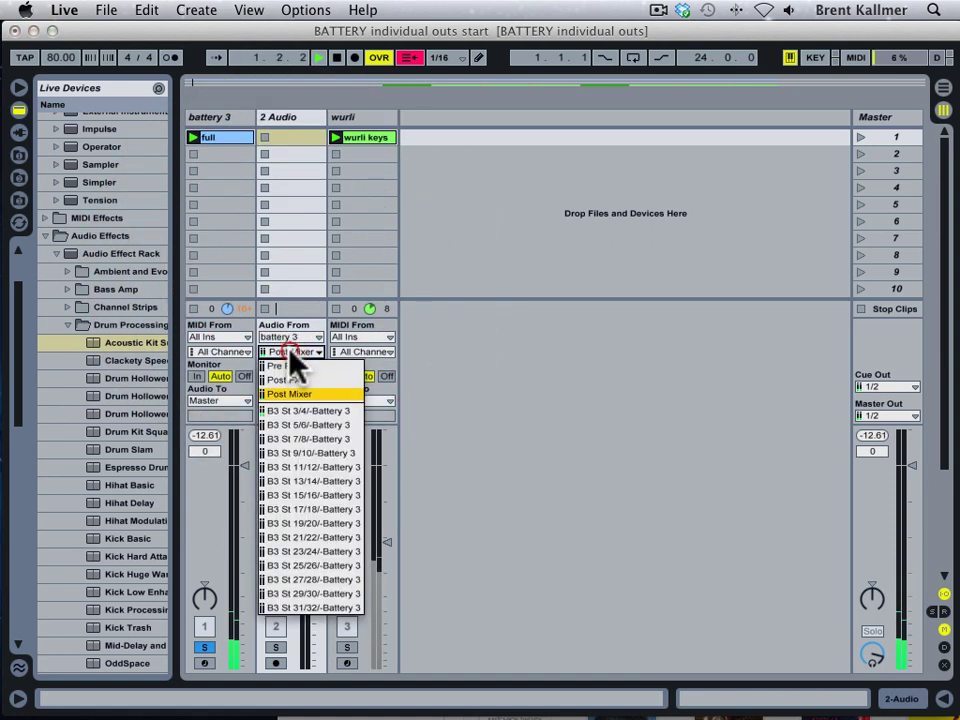
{"action": "left_click", "coordinate": [293, 411]}
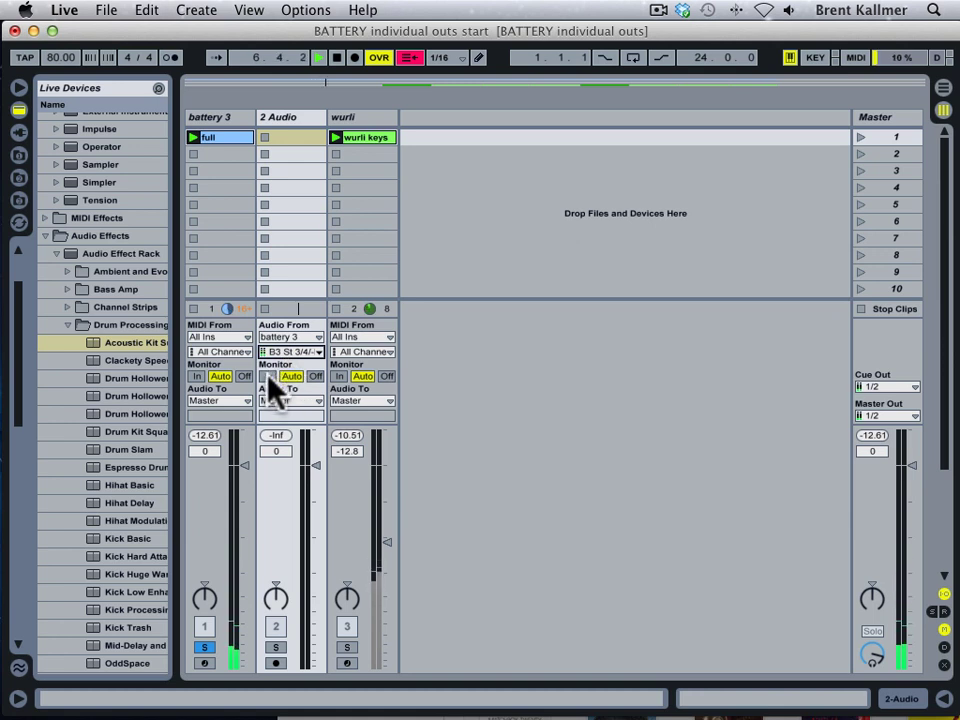
{"action": "left_click", "coordinate": [268, 377]}
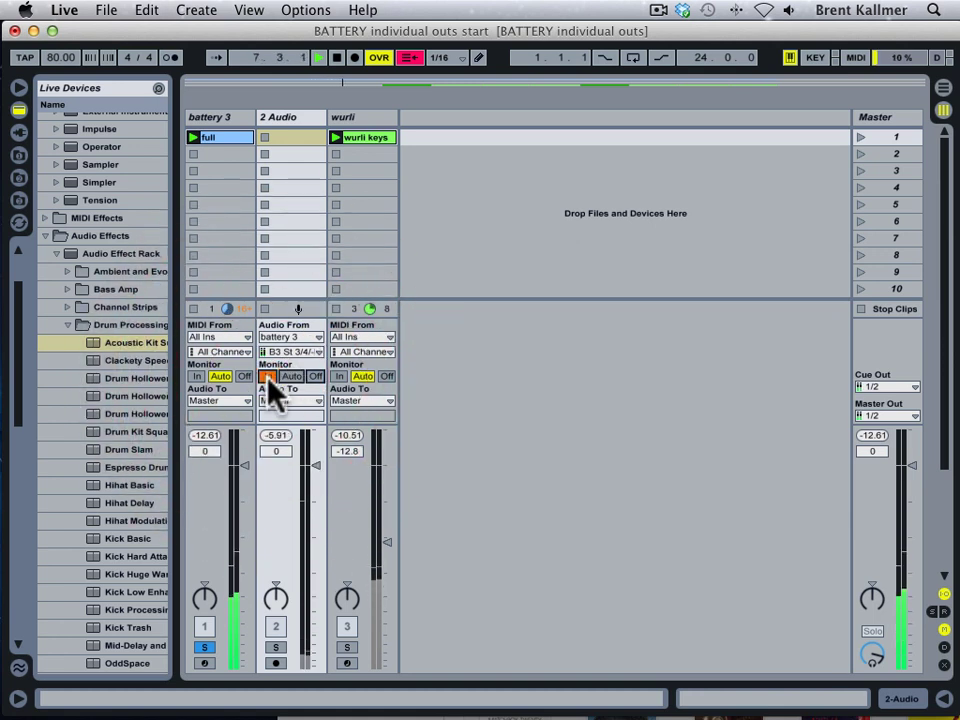
Turn off solo on the battery 3 track and mute the wurli track
{"action": "left_click", "coordinate": [201, 646]}
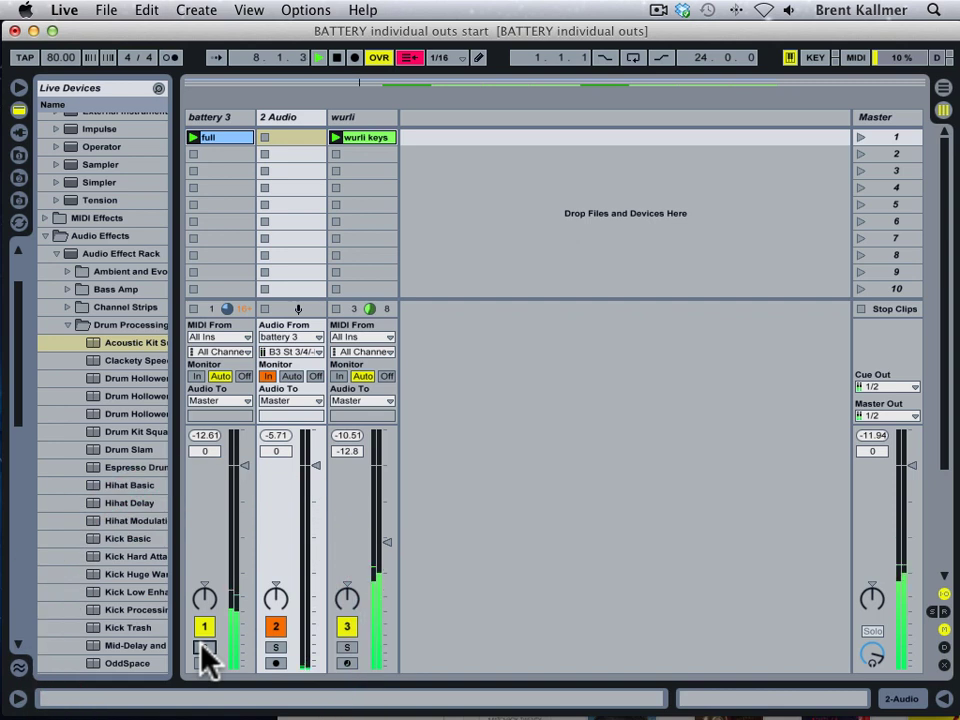
{"action": "left_click", "coordinate": [343, 625]}
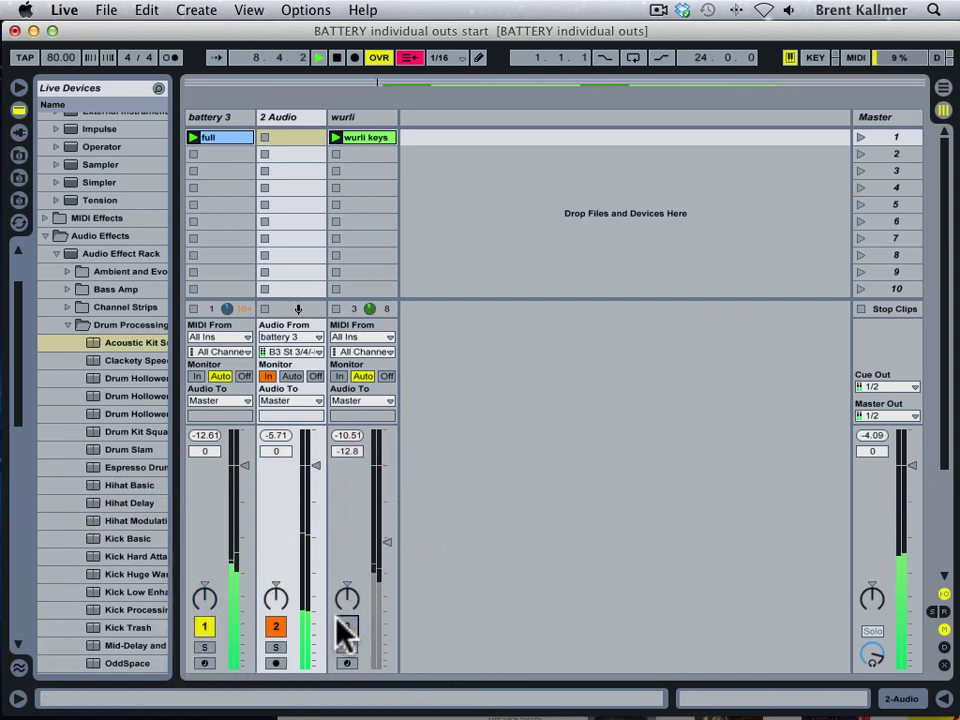
{"action": "left_click", "coordinate": [343, 627]}
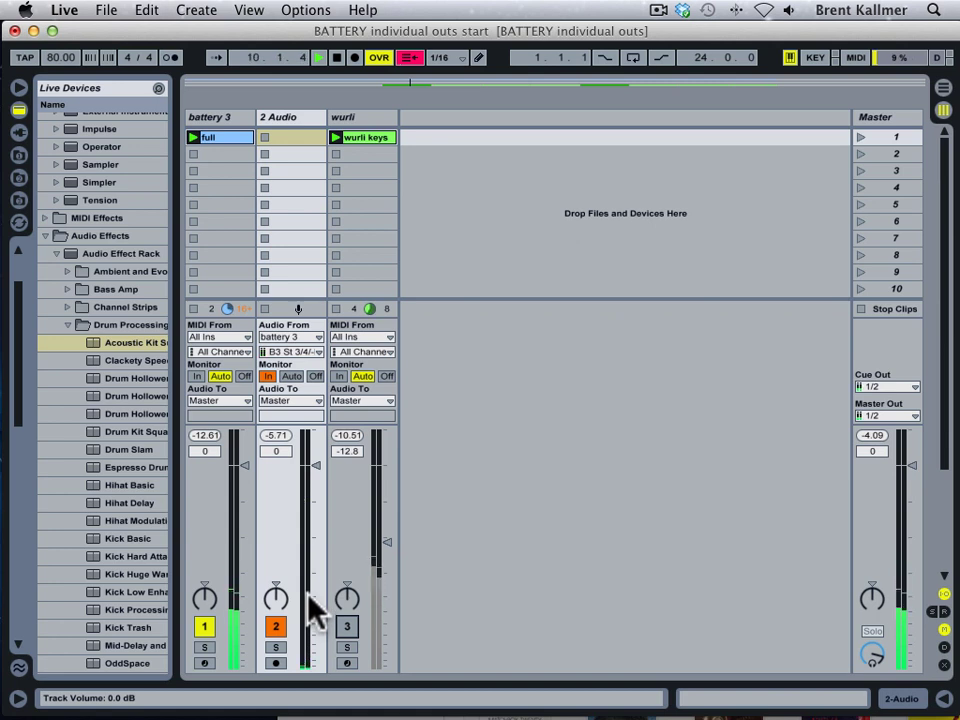
Audition the 2 Audio track in solo, turn its solo off and stop playback
{"action": "left_click", "coordinate": [277, 647]}
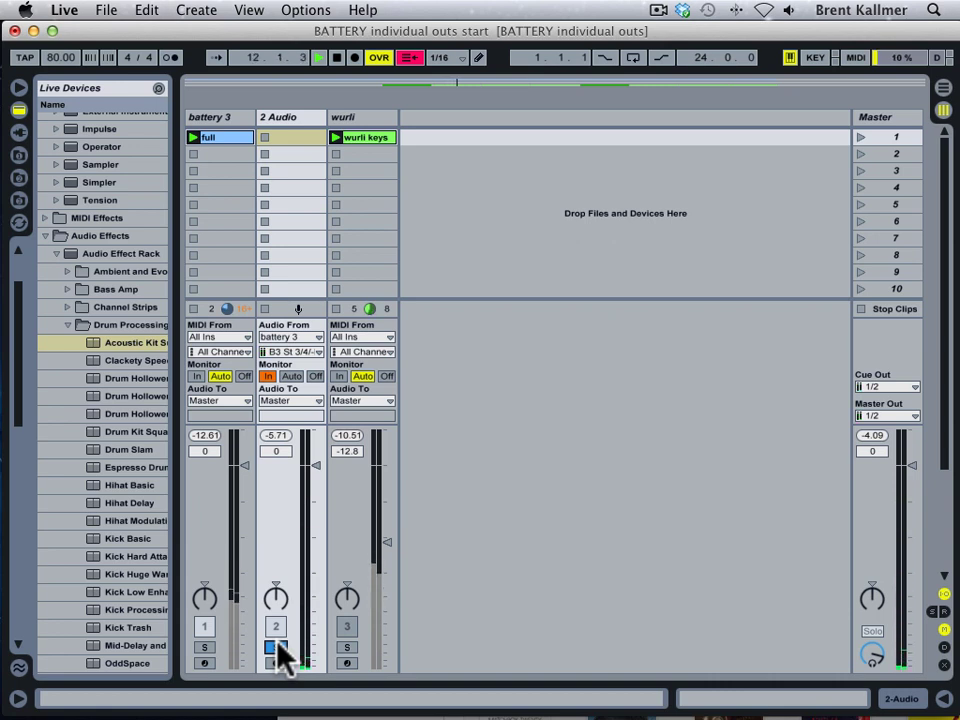
{"action": "left_click", "coordinate": [277, 647]}
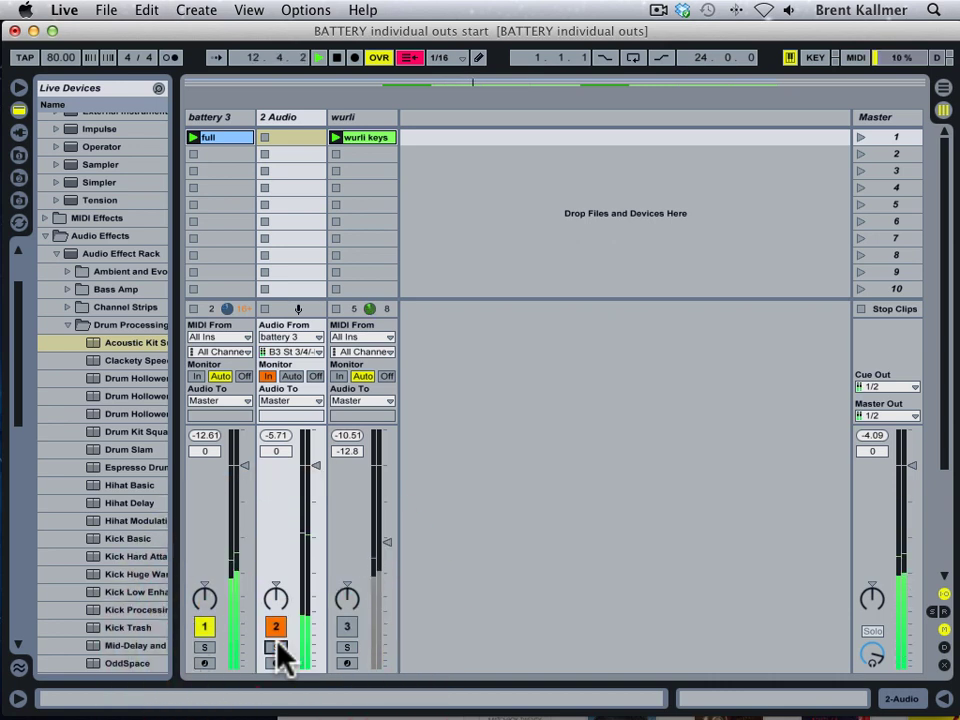
{"action": "key", "text": "space"}
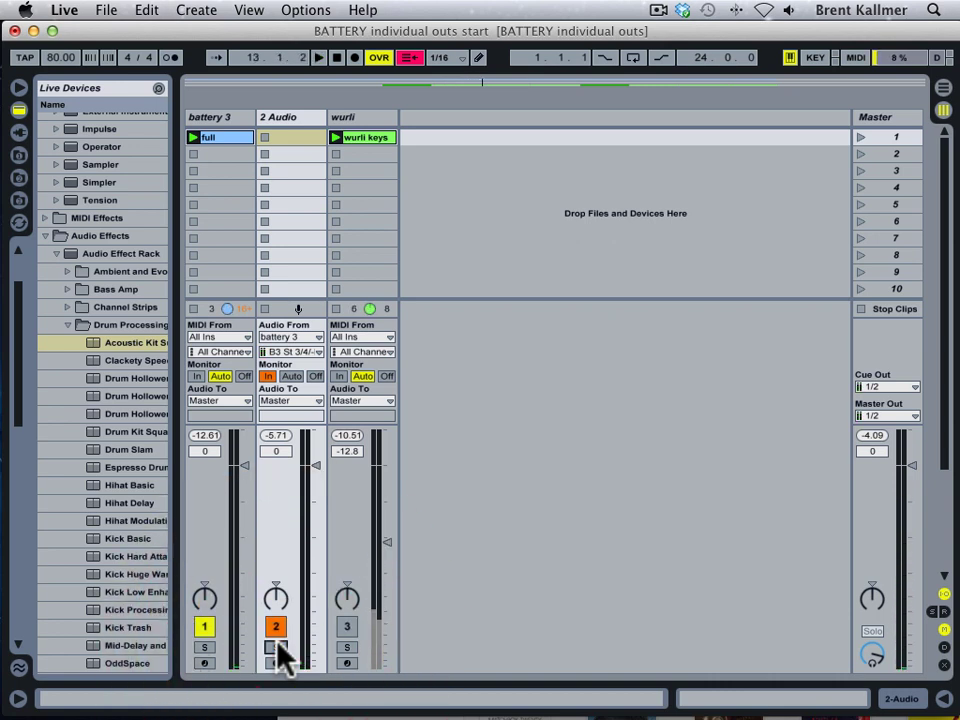
Look at the 2 Audio track's device chain and hide it again
{"action": "double_click", "coordinate": [283, 118]}
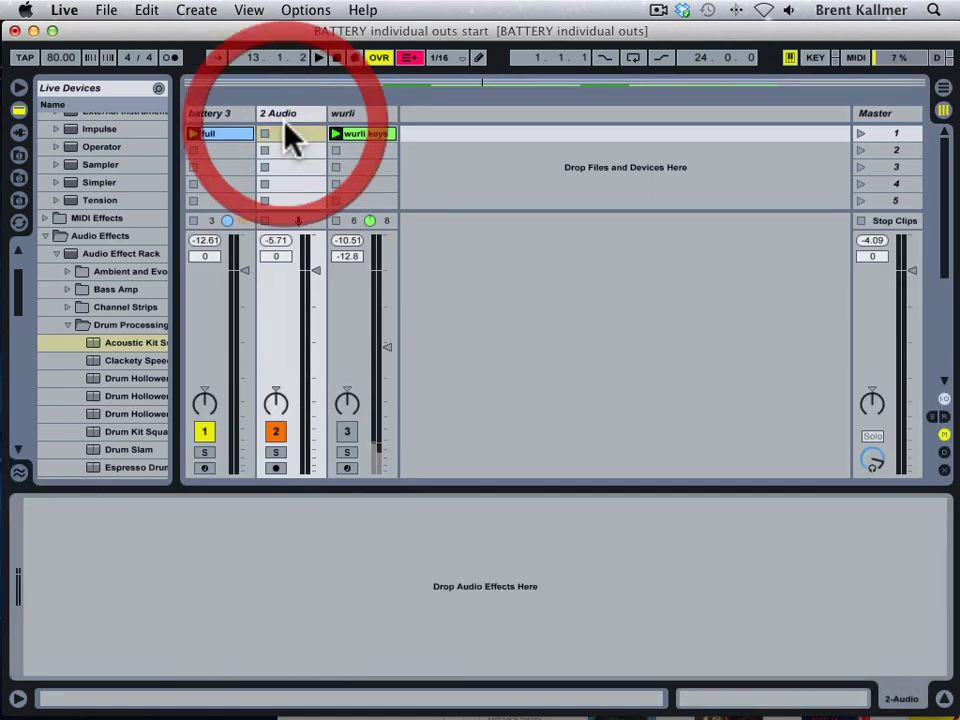
{"action": "left_click", "coordinate": [280, 115]}
{"action": "left_click_drag", "start_coordinate": [246, 490], "coordinate": [253, 660]}
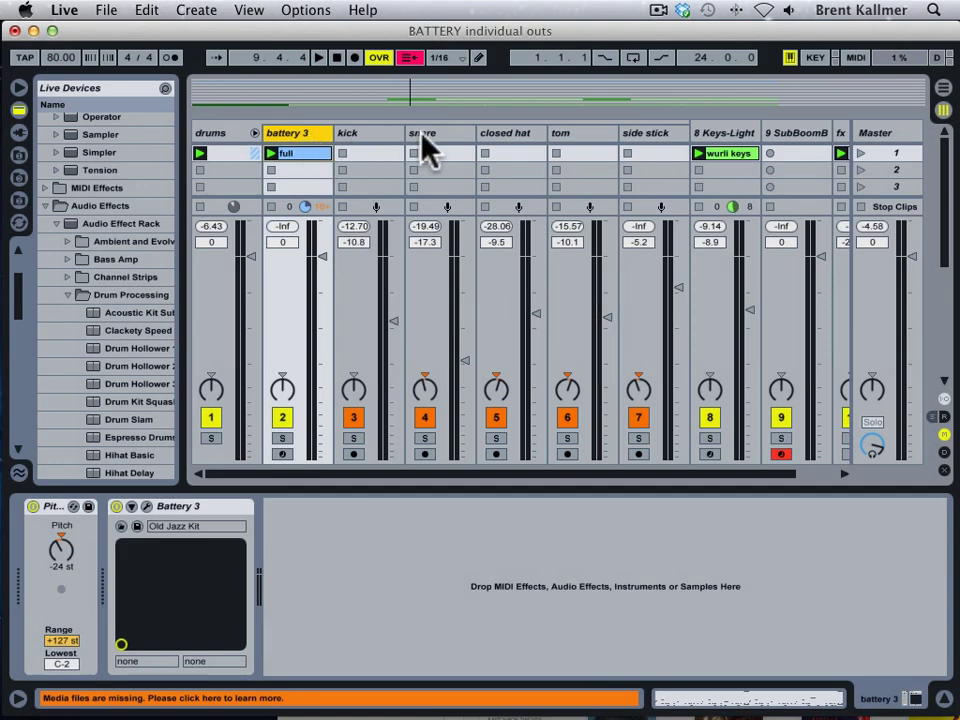
Examine the device chains of the battery 3, kick, snare, closed hat, tom and side stick tracks
{"action": "left_click", "coordinate": [292, 145]}
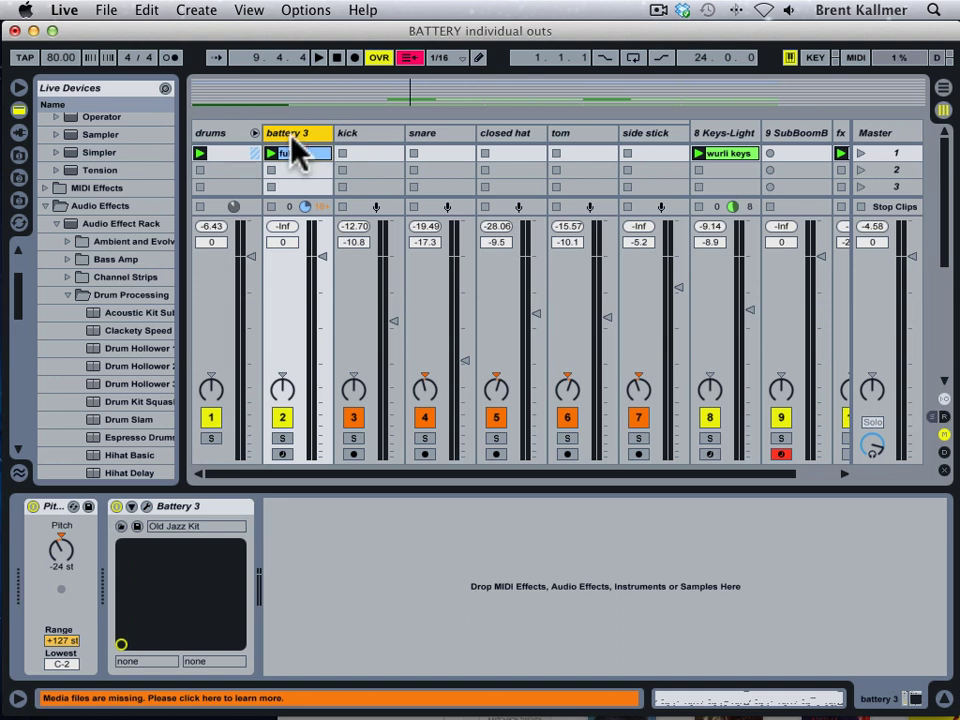
{"action": "left_click", "coordinate": [356, 134]}
{"action": "left_click", "coordinate": [416, 134]}
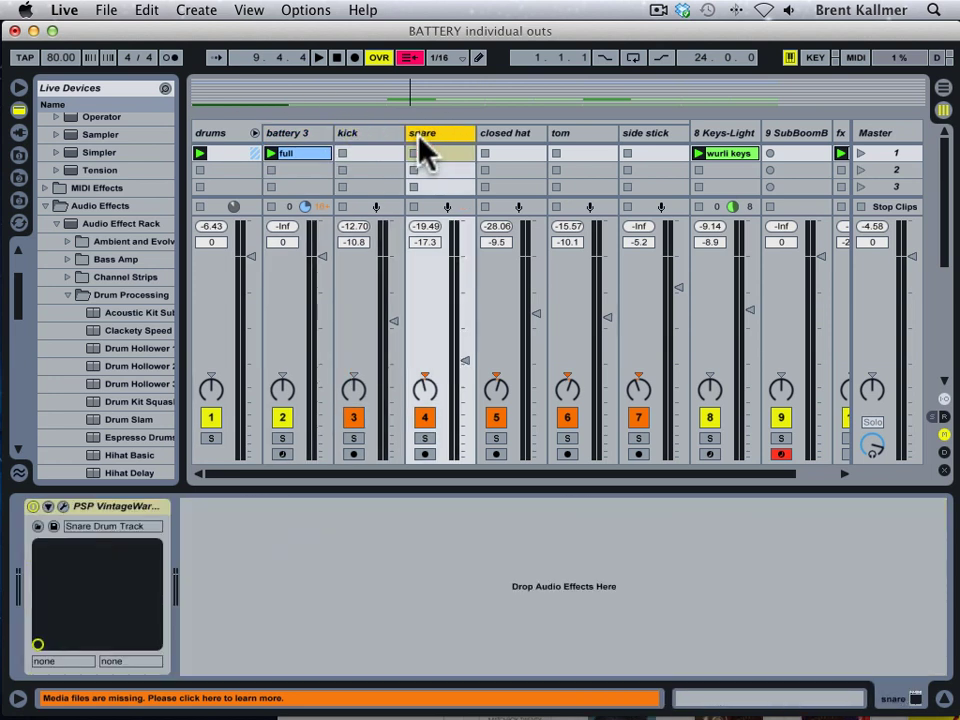
{"action": "left_click", "coordinate": [496, 133]}
{"action": "left_click", "coordinate": [566, 133]}
{"action": "left_click", "coordinate": [630, 132]}
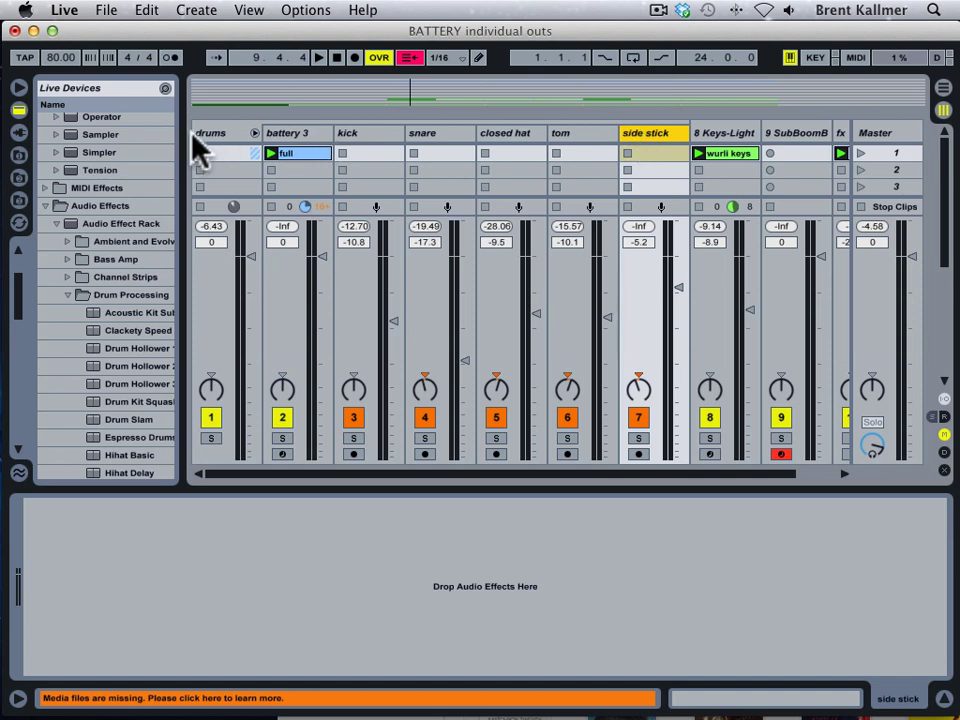
Fold and unfold the drums group track and view its effects chain
{"action": "left_click", "coordinate": [255, 131]}
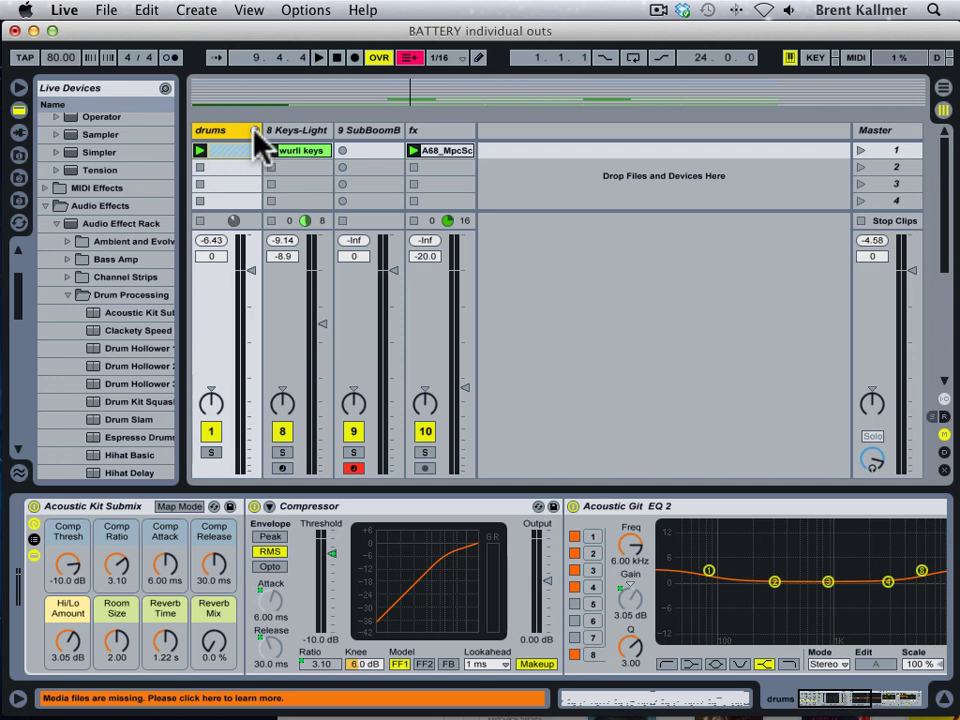
{"action": "left_click", "coordinate": [255, 131]}
{"action": "left_click", "coordinate": [226, 131]}
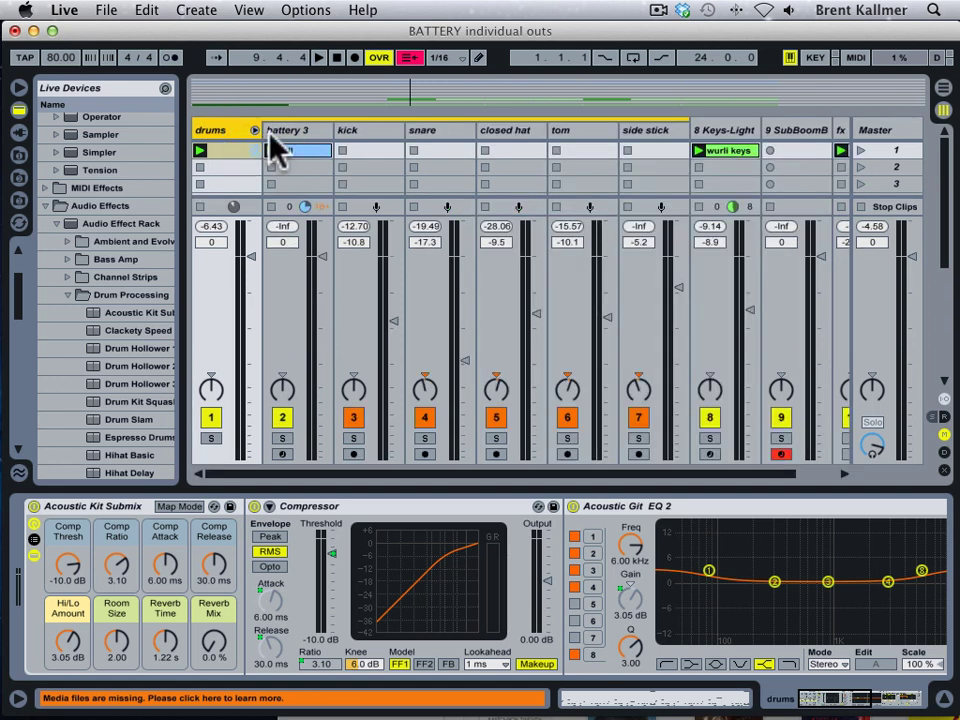
View the kick track's effect rack and look through the Drum Processing presets in the audio effect racks
{"action": "left_click", "coordinate": [343, 130]}
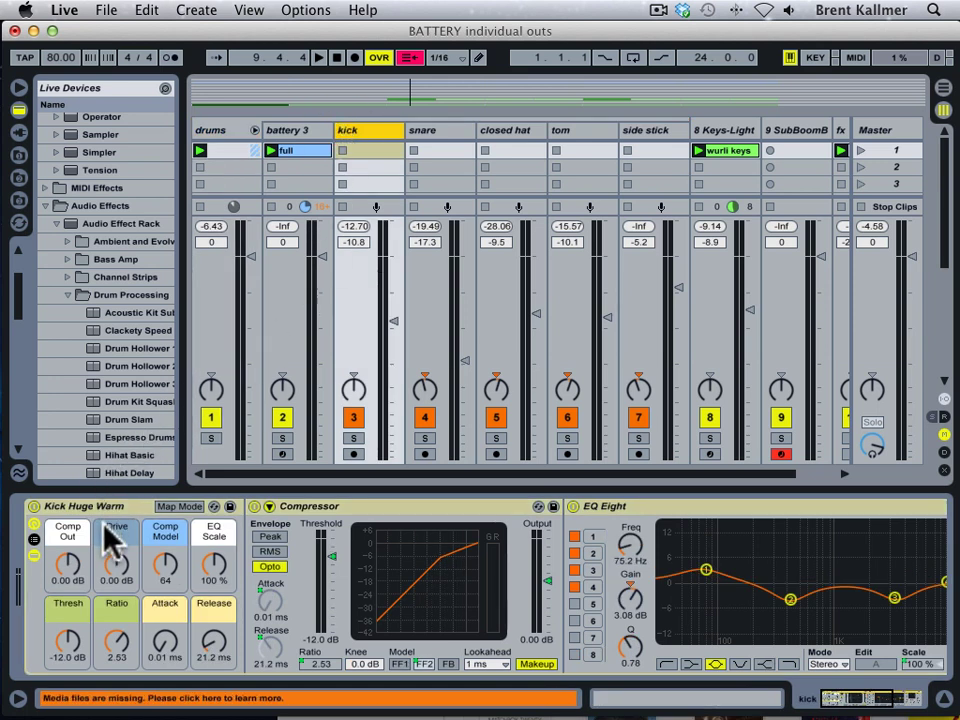
{"action": "left_click_drag", "start_coordinate": [21, 316], "coordinate": [21, 286]}
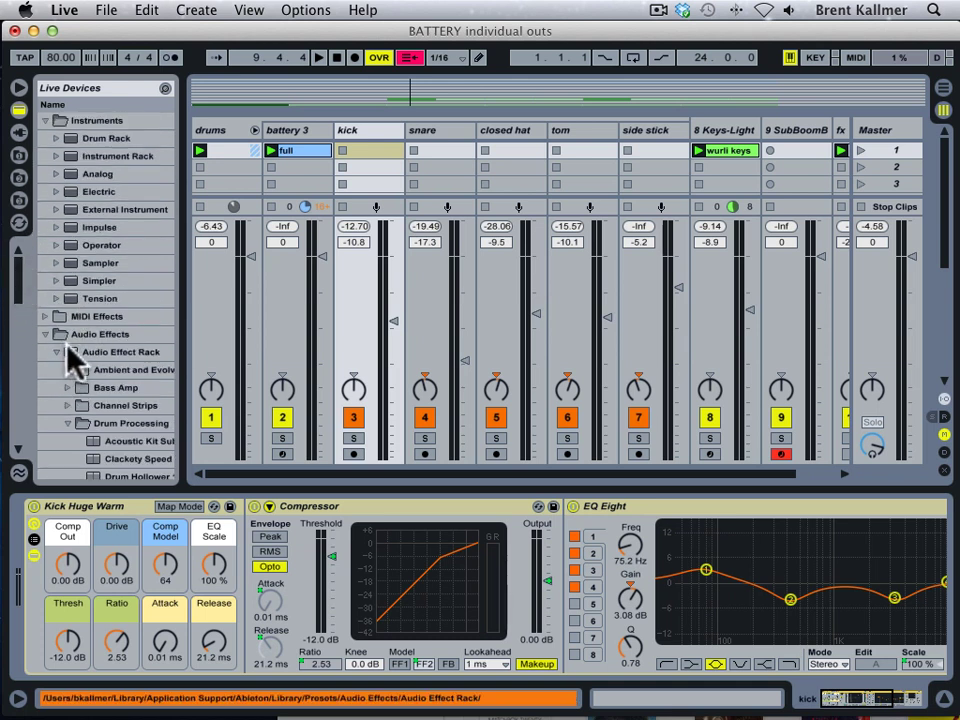
{"action": "left_click_drag", "start_coordinate": [19, 305], "coordinate": [18, 312]}
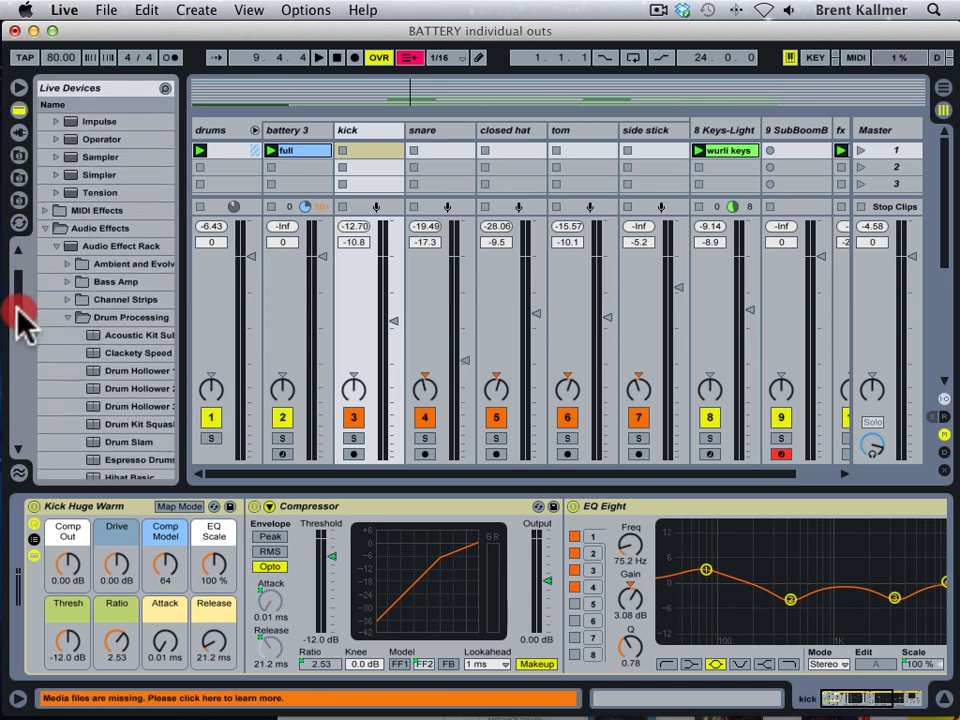
Solo the kick track and audition it with the Kick Huge Warm rack bypassed and re-enabled
{"action": "left_click", "coordinate": [354, 437]}
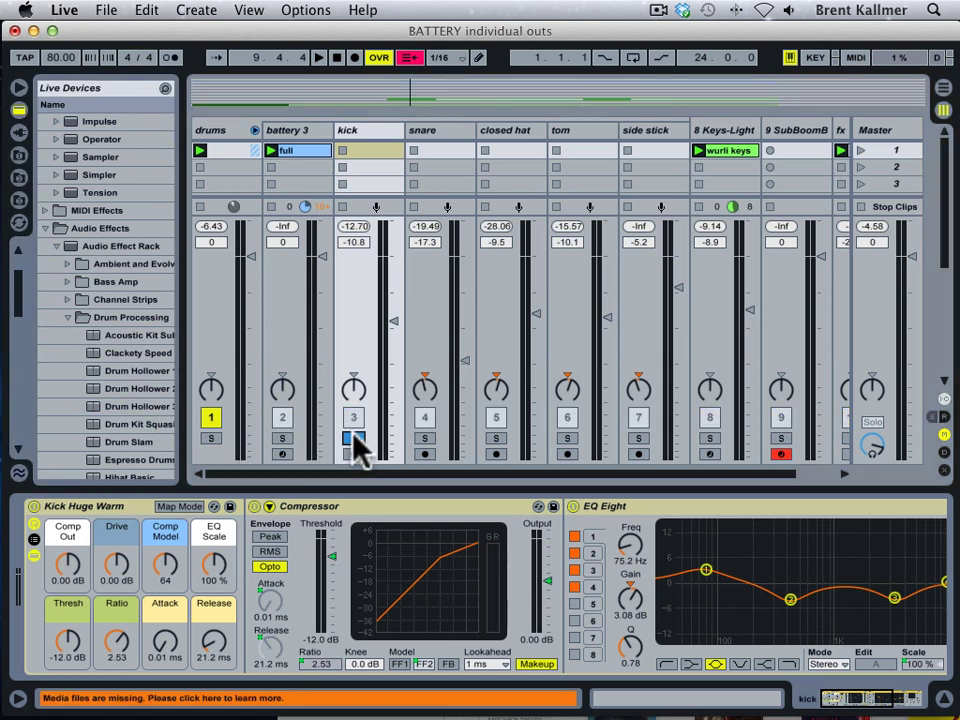
{"action": "key", "text": "space"}
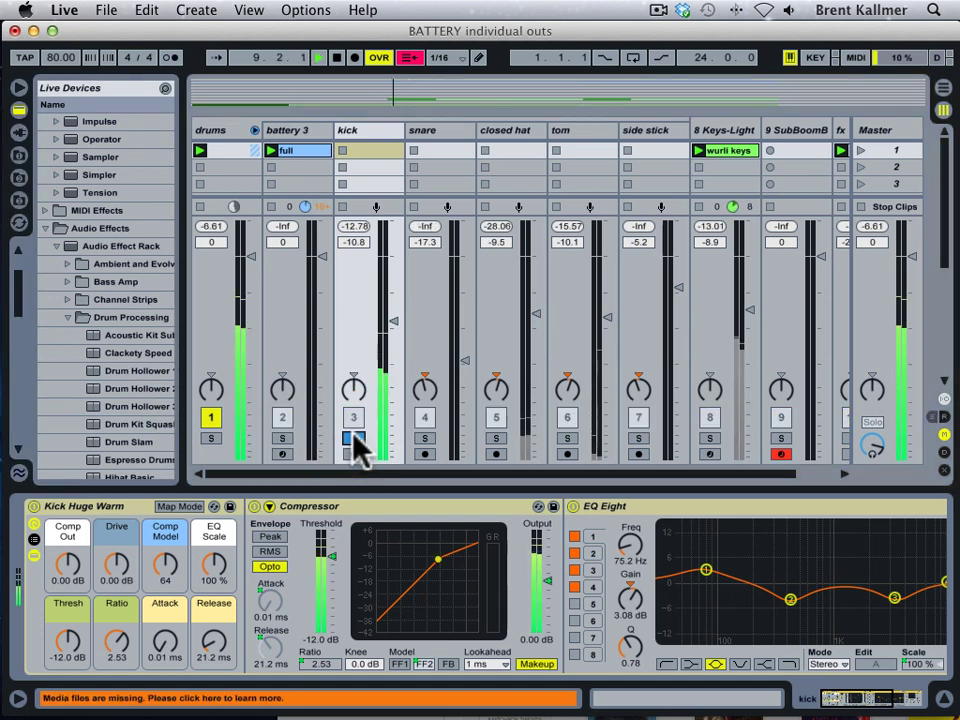
{"action": "left_click", "coordinate": [33, 506]}
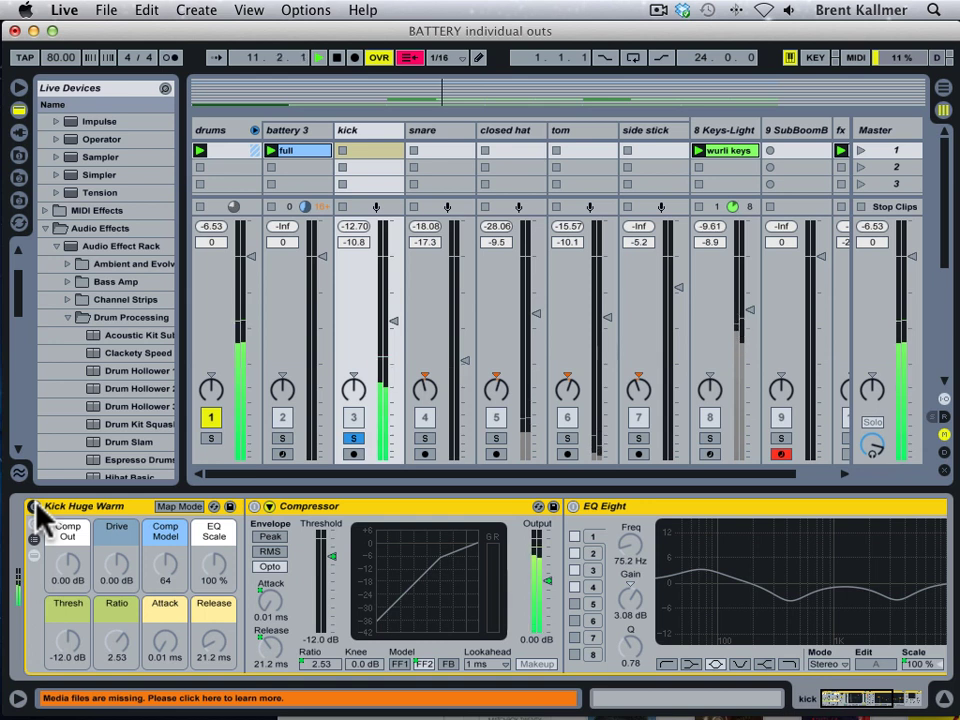
{"action": "left_click", "coordinate": [34, 505]}
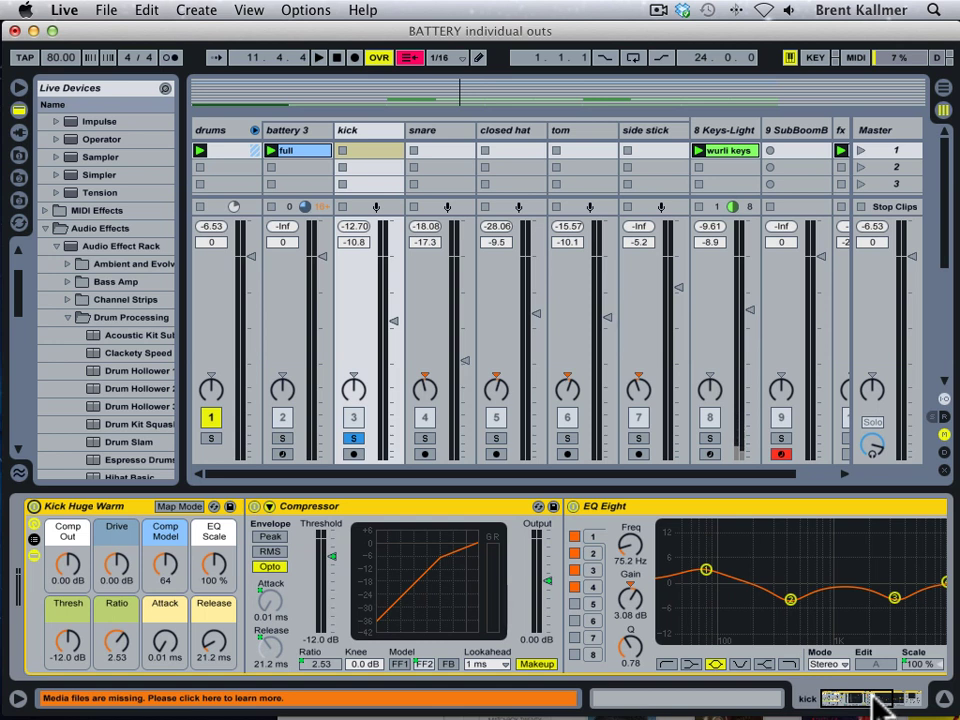
Open the snare track's PSP VintageWarmer2 plug-in window, move it clear of the snare's solo control and start playback
{"action": "left_click", "coordinate": [440, 130]}
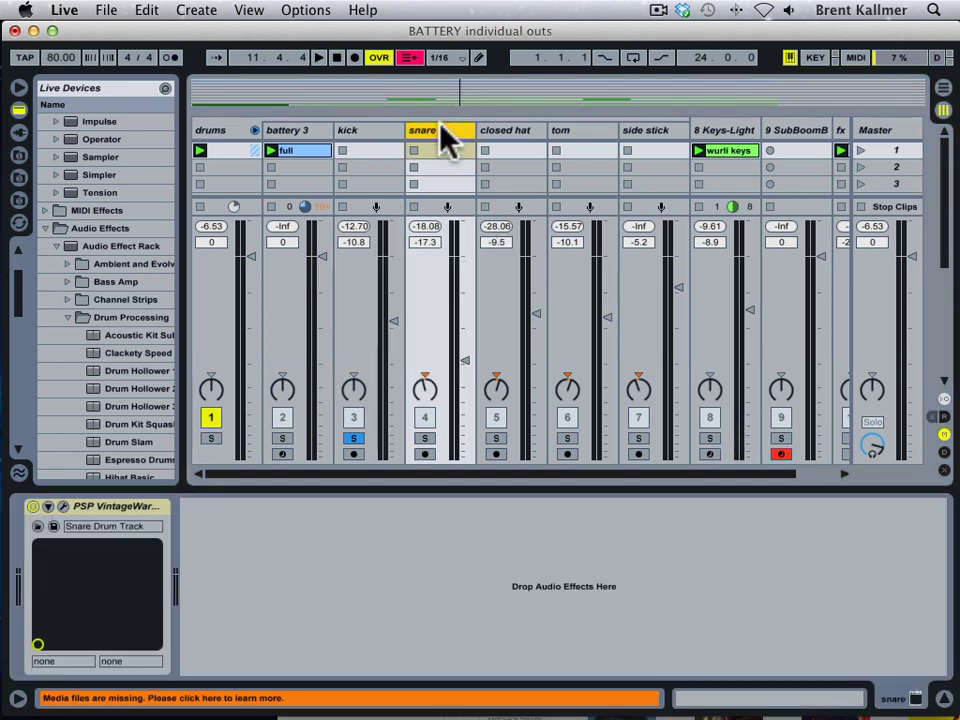
{"action": "left_click", "coordinate": [64, 507]}
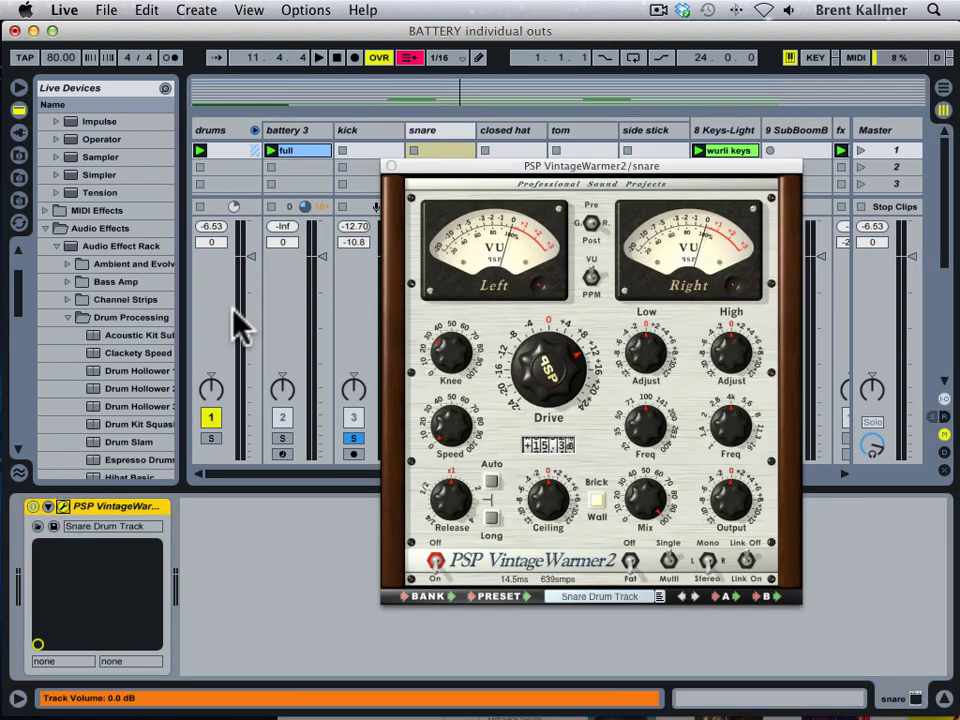
{"action": "left_click_drag", "start_coordinate": [447, 164], "coordinate": [364, 160]}
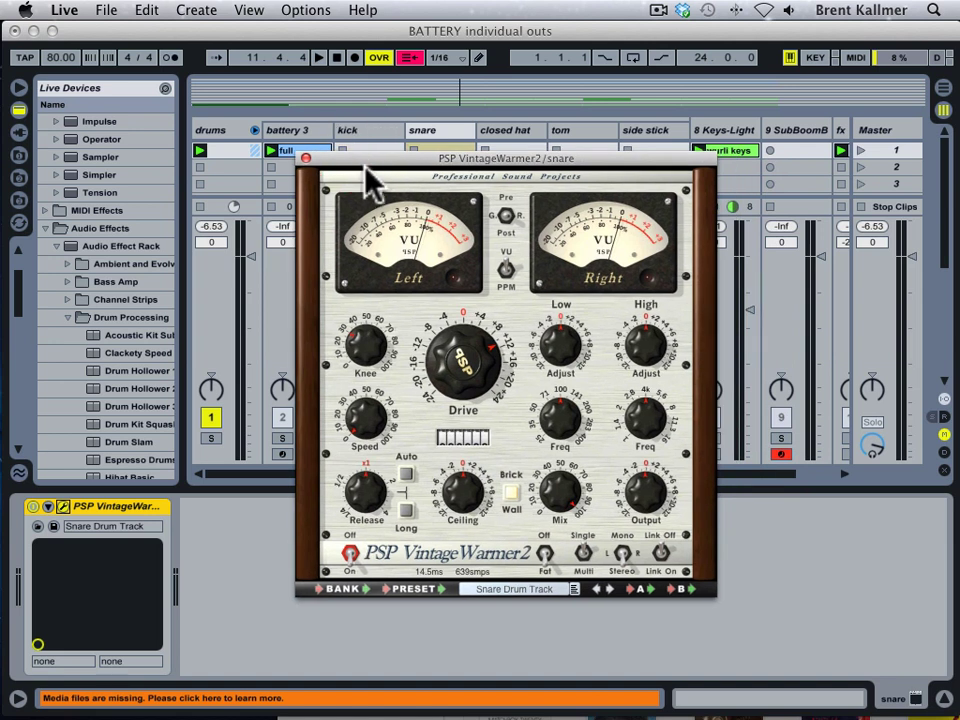
{"action": "left_click_drag", "start_coordinate": [359, 151], "coordinate": [508, 175]}
{"action": "key", "text": "space"}
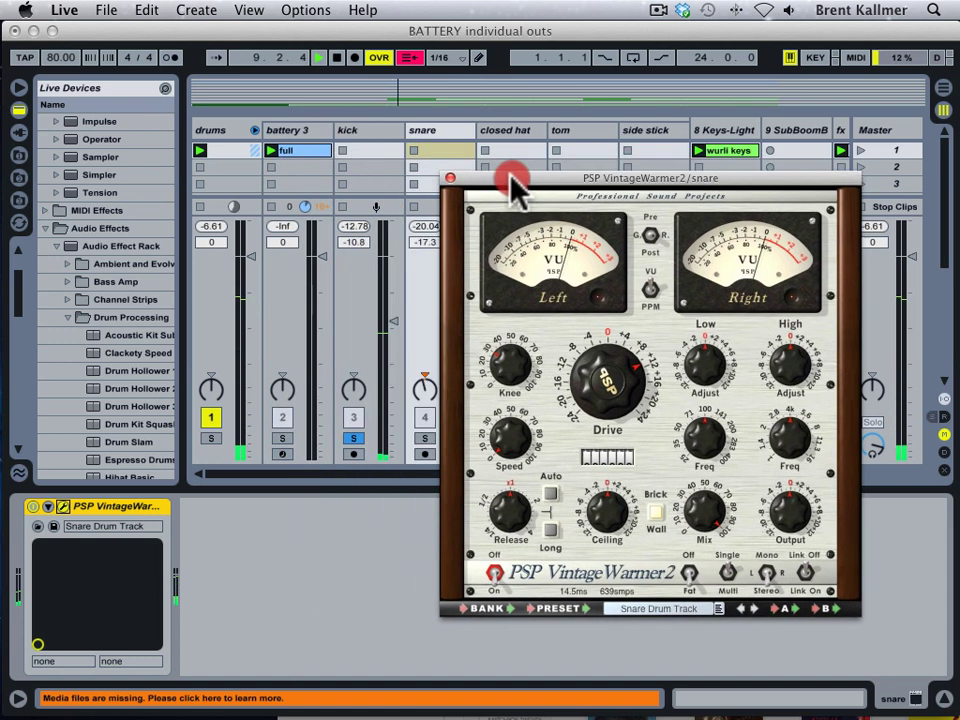
Audition the snare track in solo, clear all solos and close the PSP VintageWarmer2 window
{"action": "left_click", "coordinate": [424, 438]}
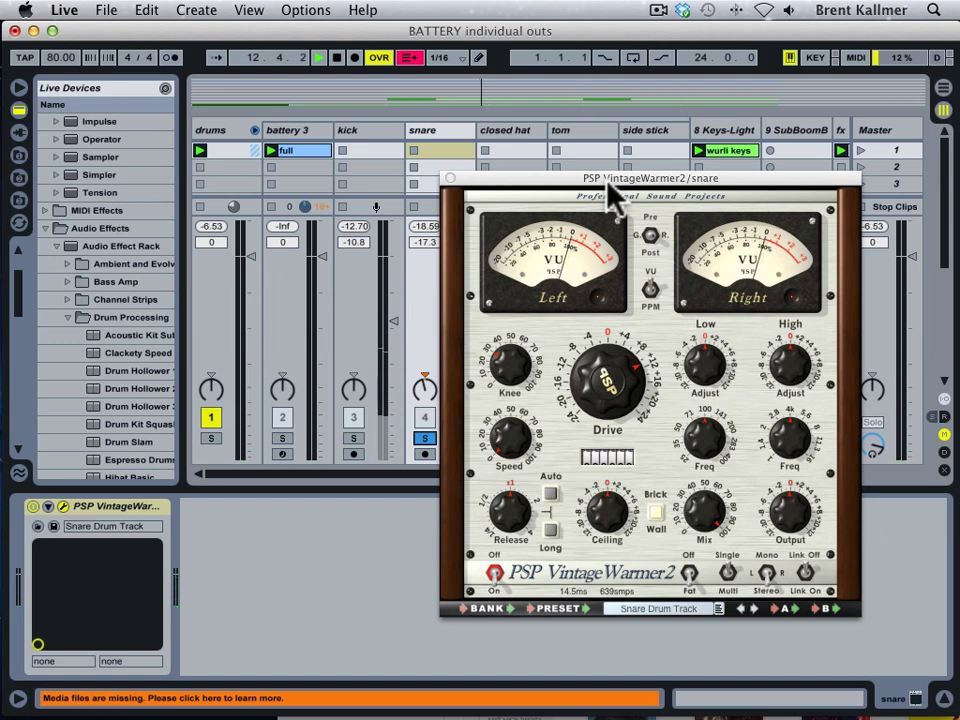
{"action": "left_click", "coordinate": [420, 439]}
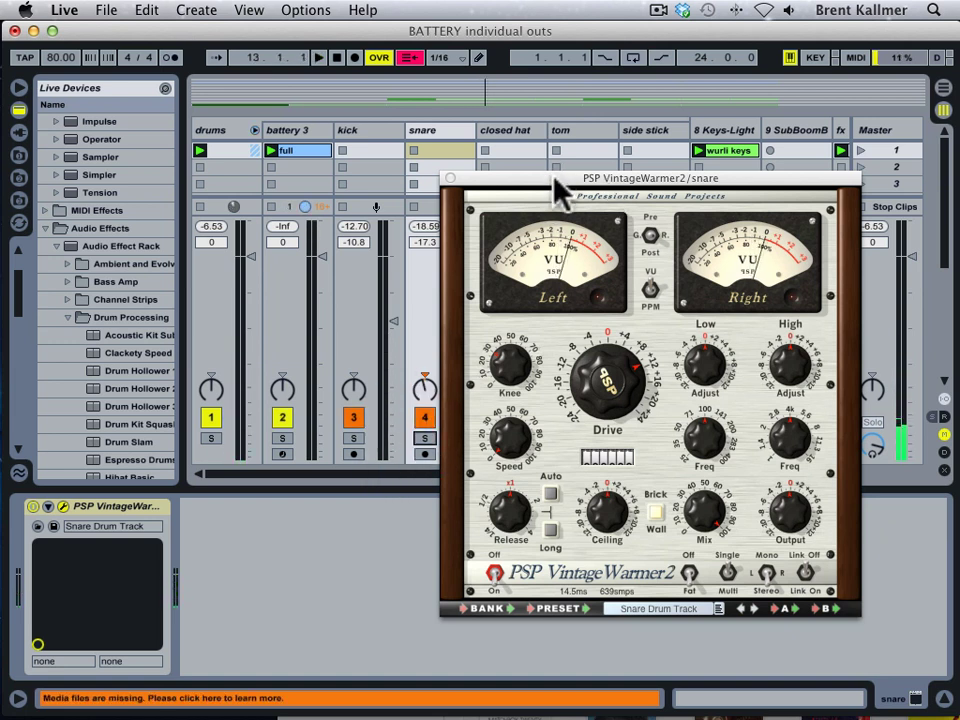
{"action": "left_click_drag", "start_coordinate": [554, 178], "coordinate": [461, 156]}
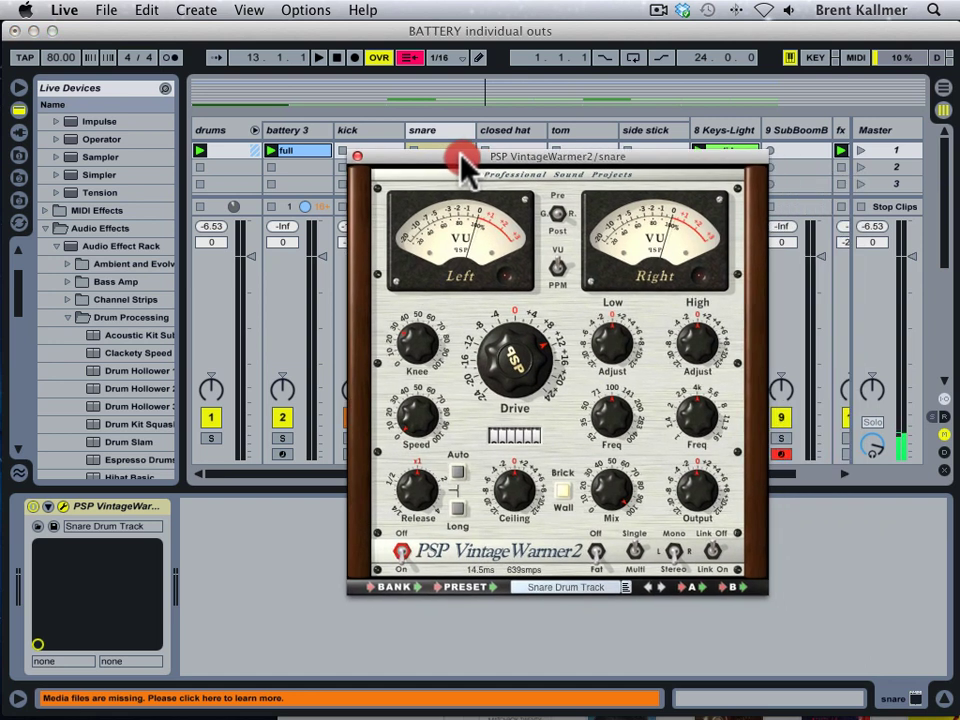
{"action": "left_click", "coordinate": [362, 158]}
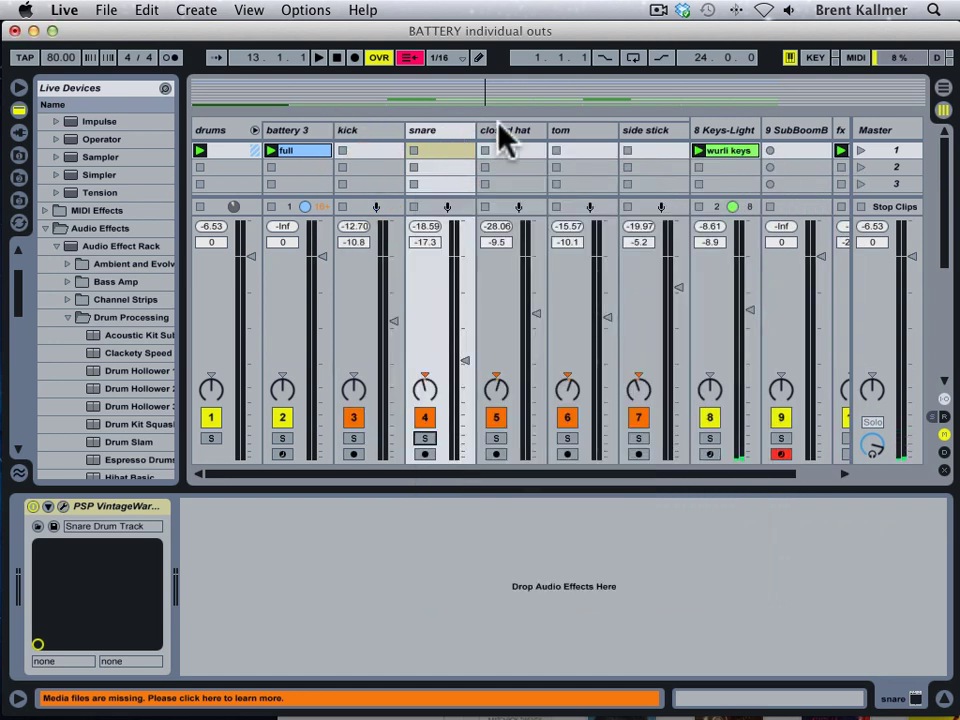
Compare the closed hat and snare device chains, play the full mix and look through the drums group's effects chain
{"action": "left_click", "coordinate": [498, 130]}
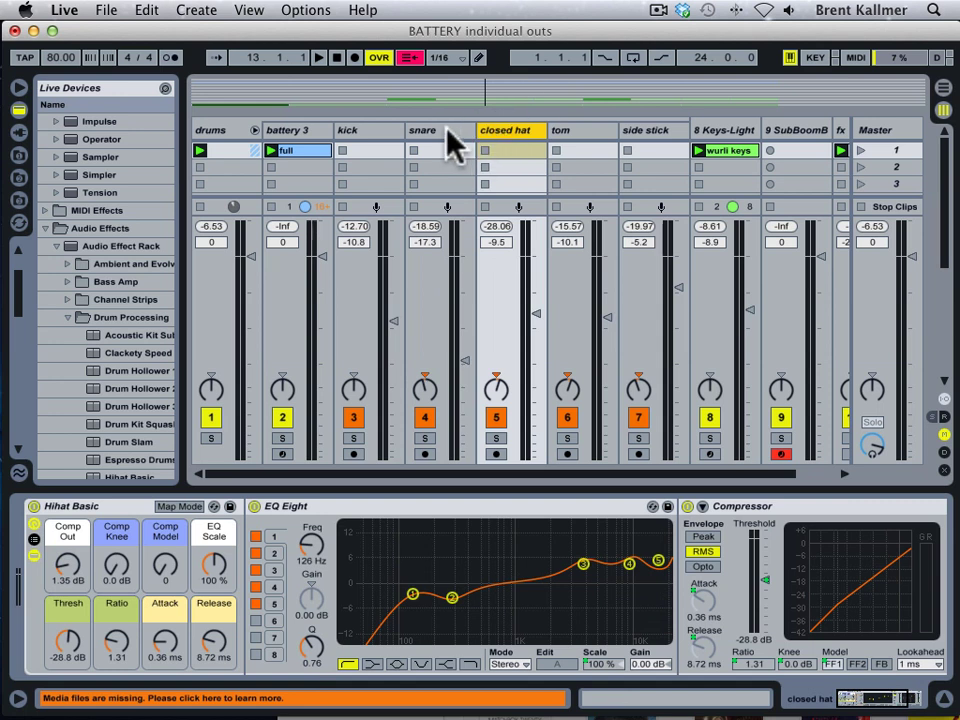
{"action": "left_click", "coordinate": [450, 133]}
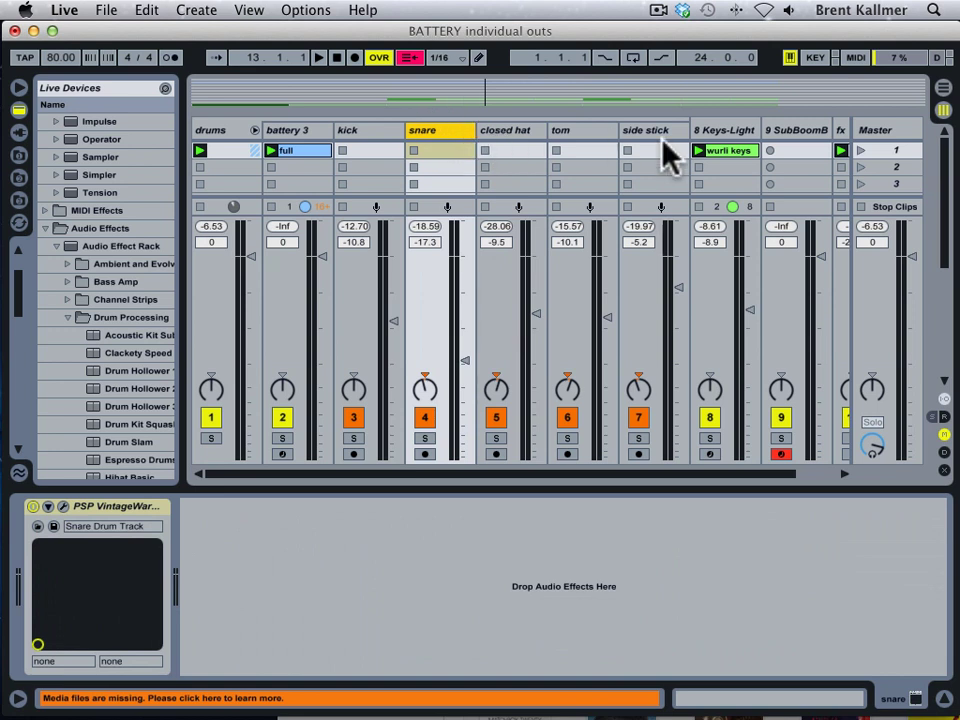
{"action": "key", "text": "space"}
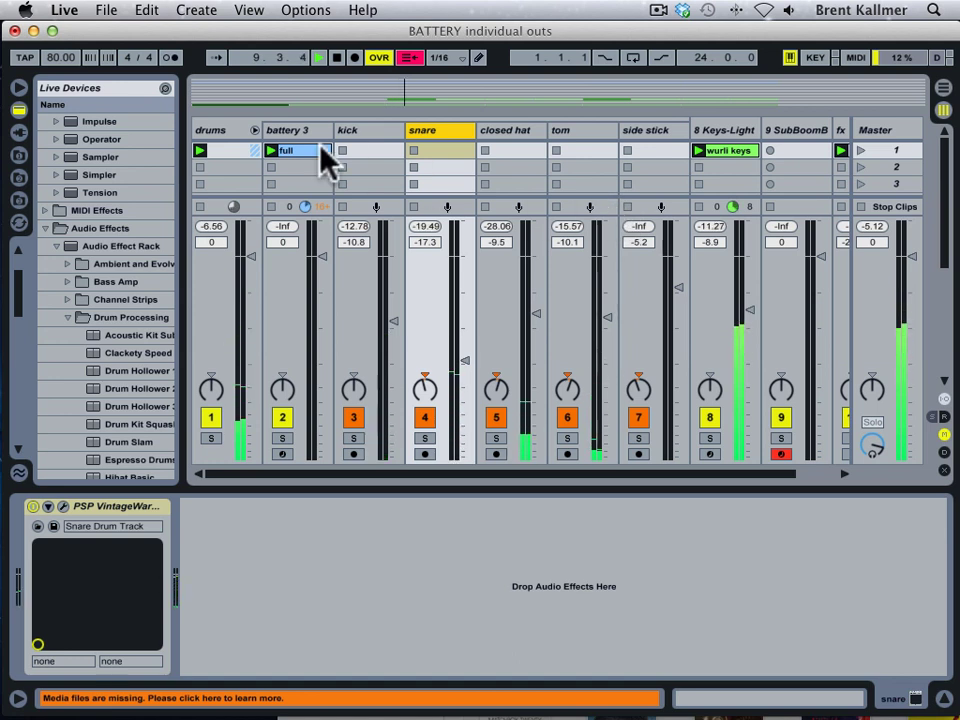
{"action": "left_click", "coordinate": [214, 133]}
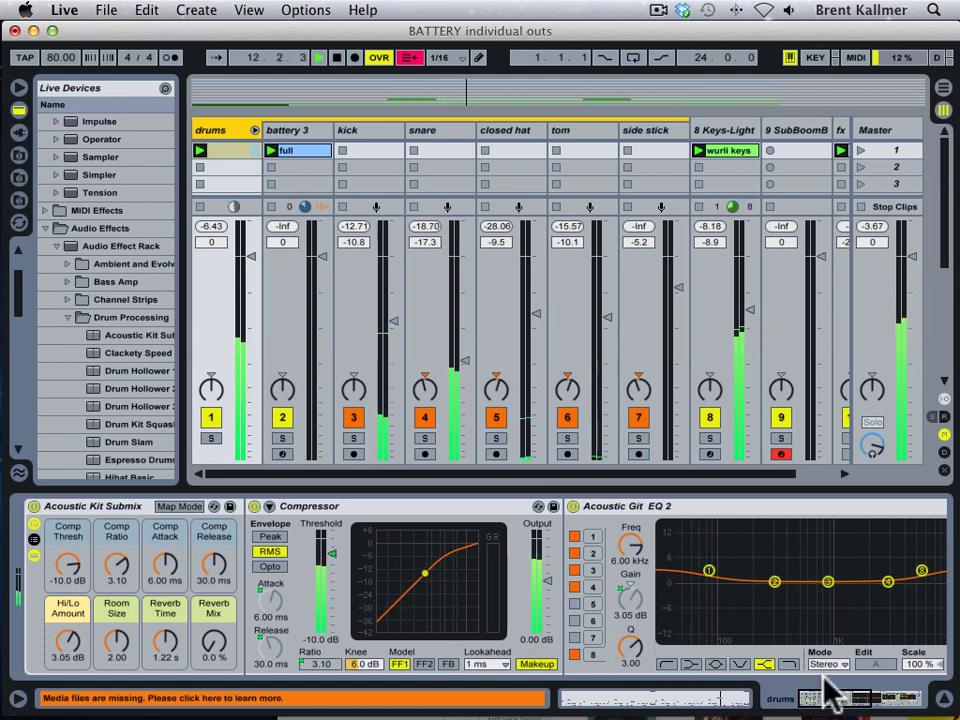
{"action": "left_click_drag", "start_coordinate": [820, 705], "coordinate": [840, 700]}
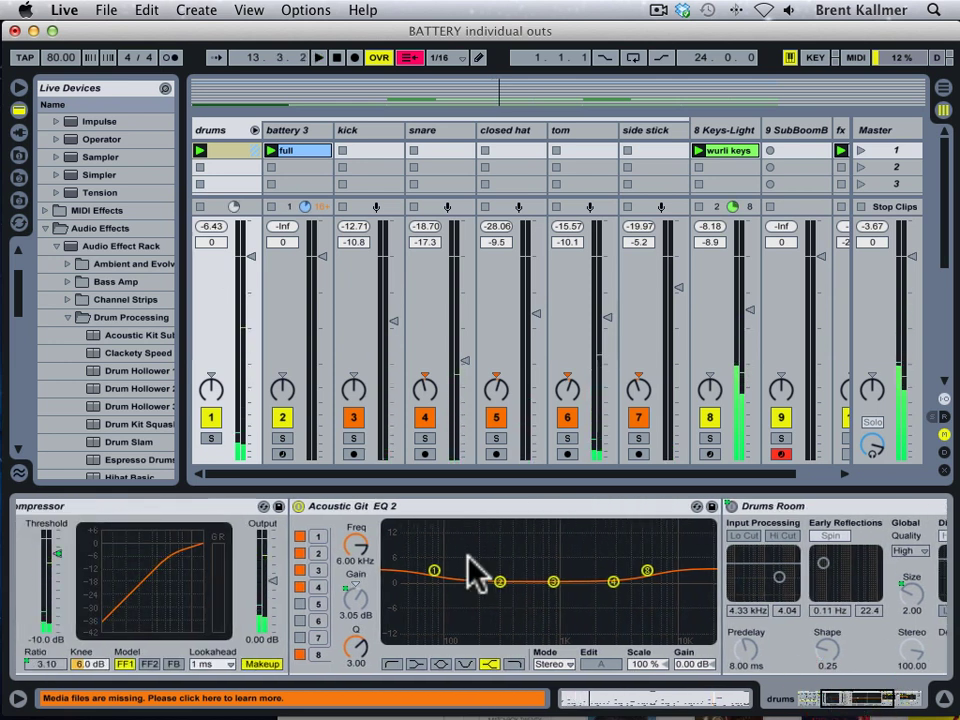
Solo the drums group and set the Reverb Mix of its Acoustic Kit Submix rack to 32 % during playback
{"action": "left_click", "coordinate": [209, 438]}
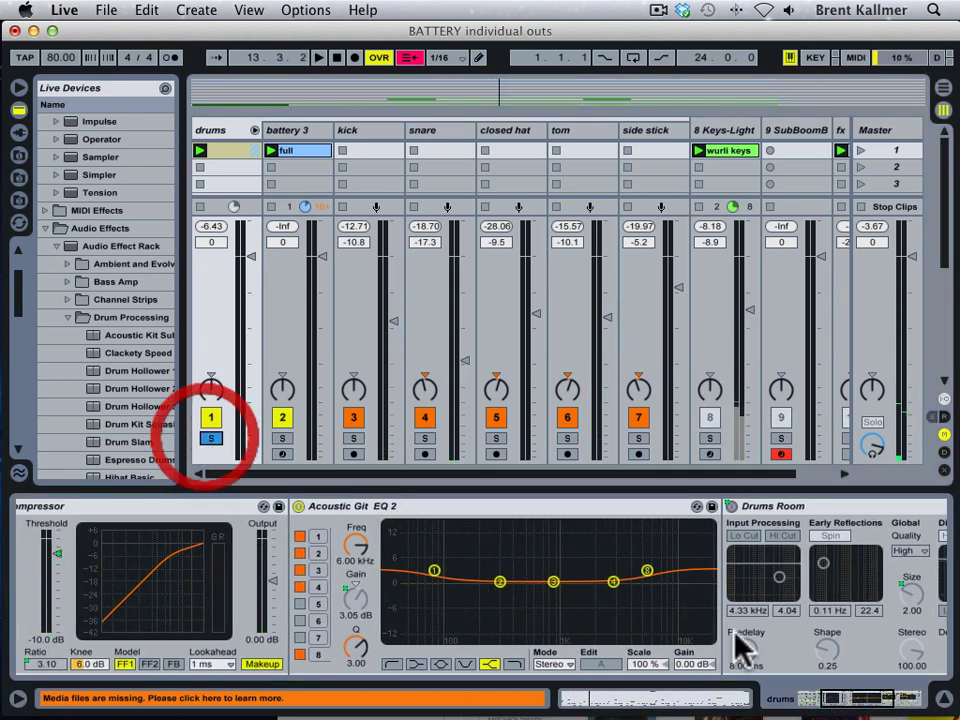
{"action": "left_click_drag", "start_coordinate": [846, 696], "coordinate": [785, 700]}
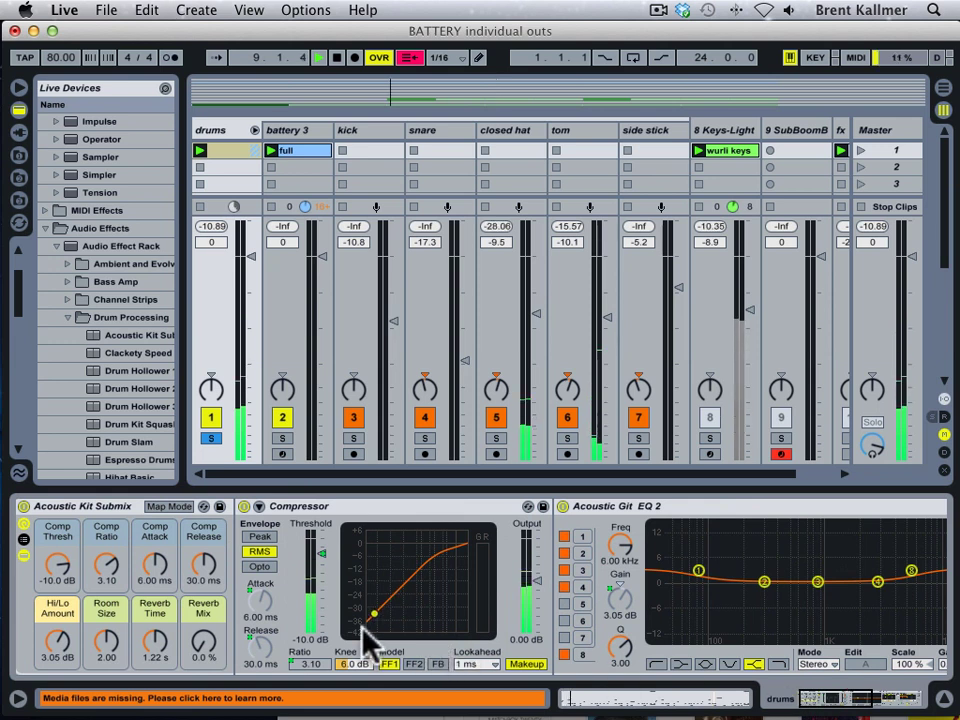
{"action": "left_click_drag", "start_coordinate": [204, 660], "coordinate": [204, 553]}
{"action": "left_click_drag", "start_coordinate": [207, 660], "coordinate": [207, 697]}
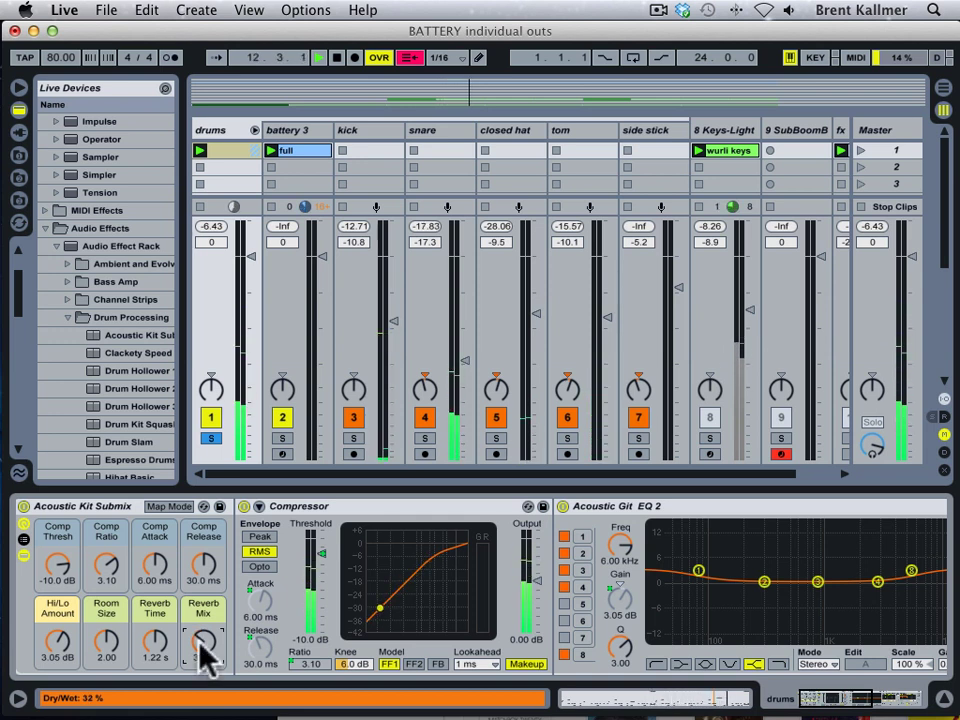